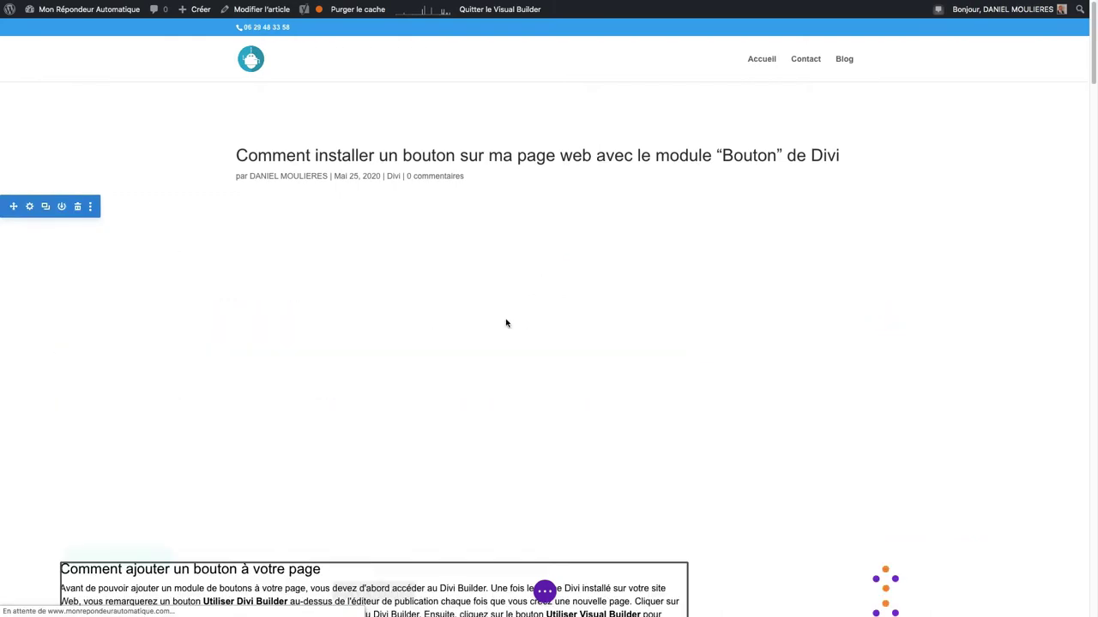
- Insert a Bouton module directly below the video, finding it with the module search "bou"
scroll(521, 339, down, 3)
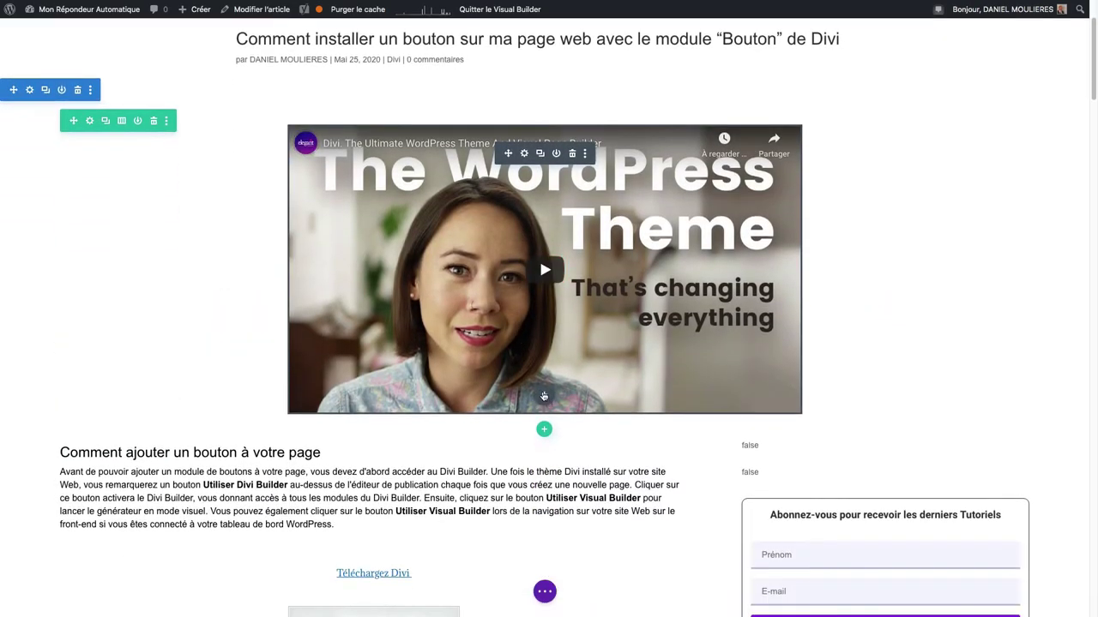
click(544, 396)
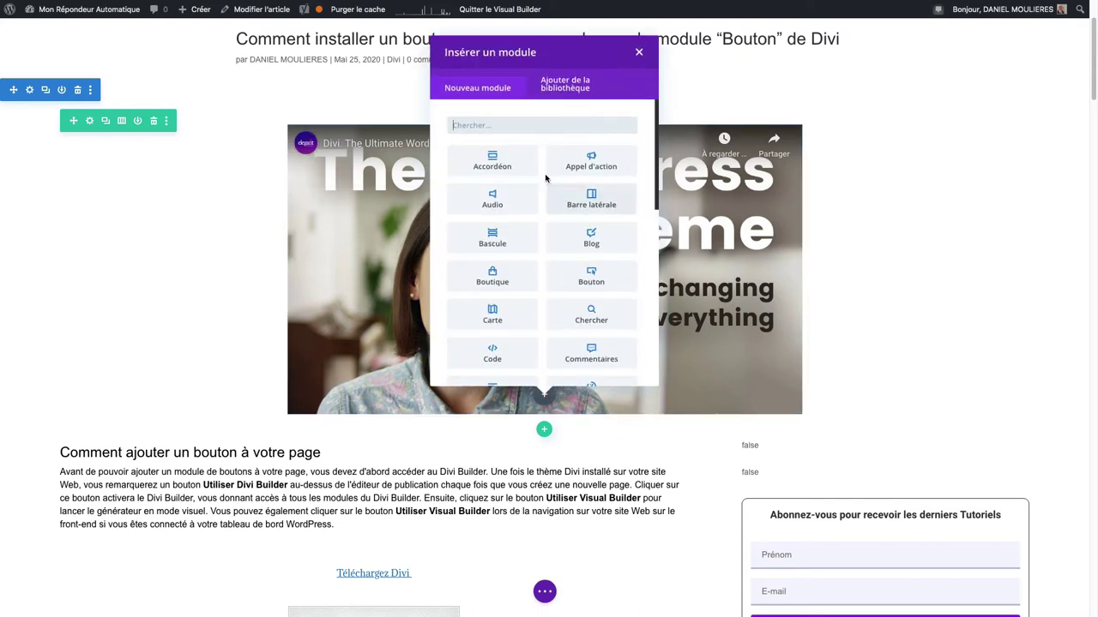
click(526, 126)
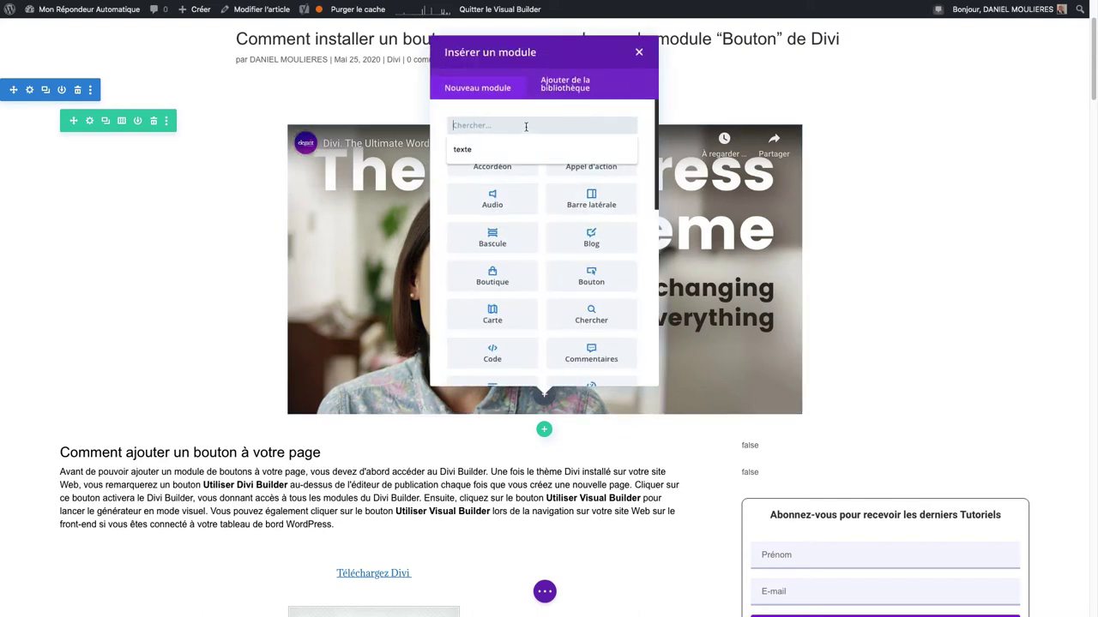
text(bou)
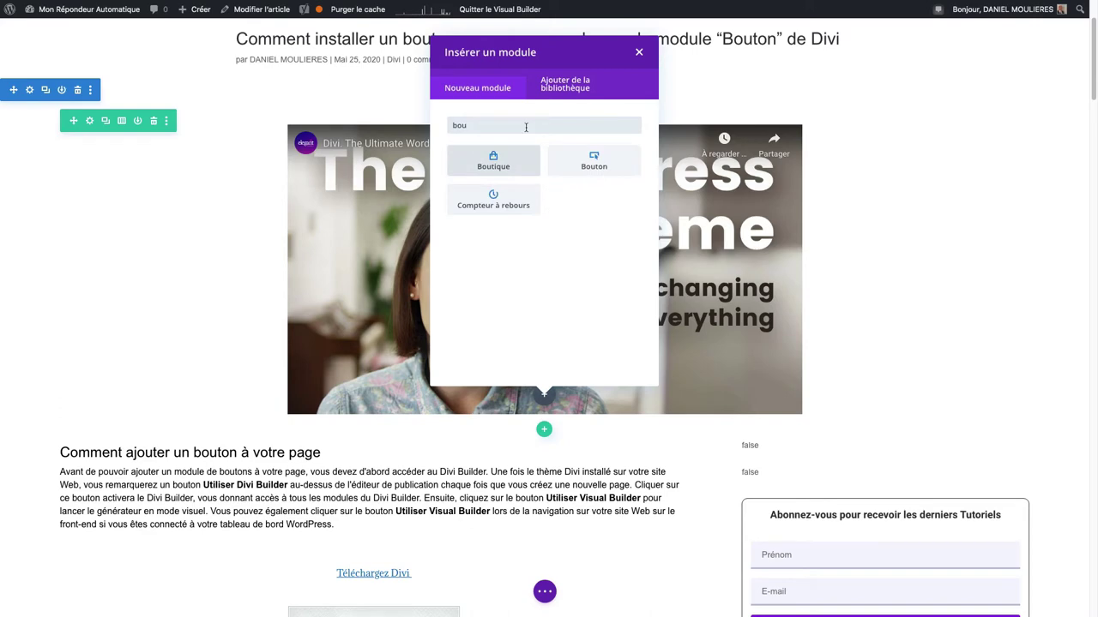
click(579, 155)
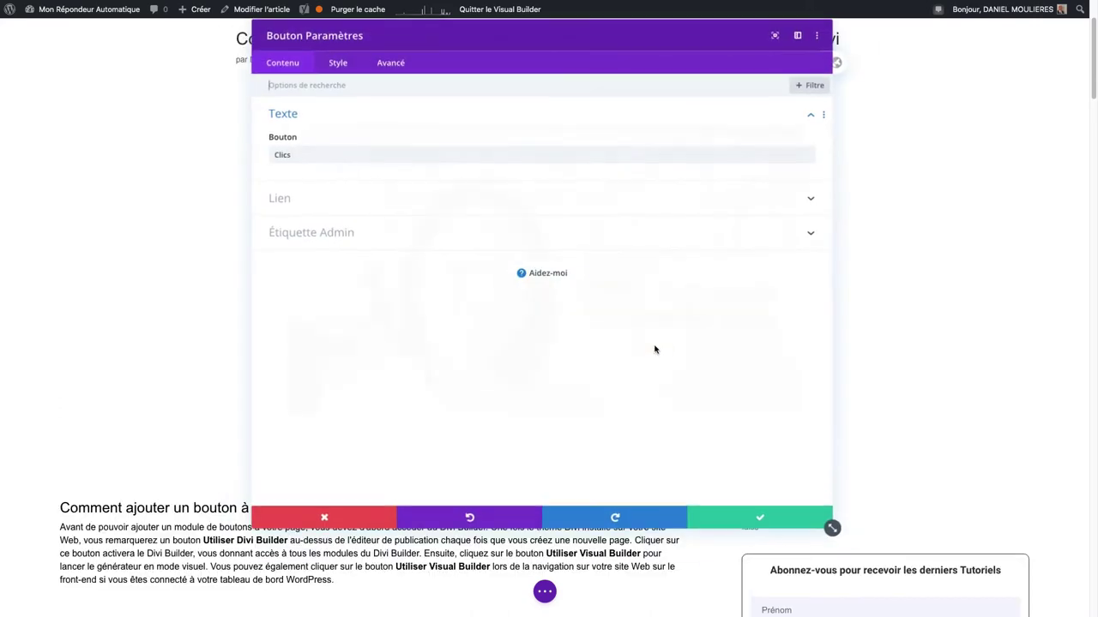
- Set the button's text to "Voir plus"
drag(331, 155, 245, 145)
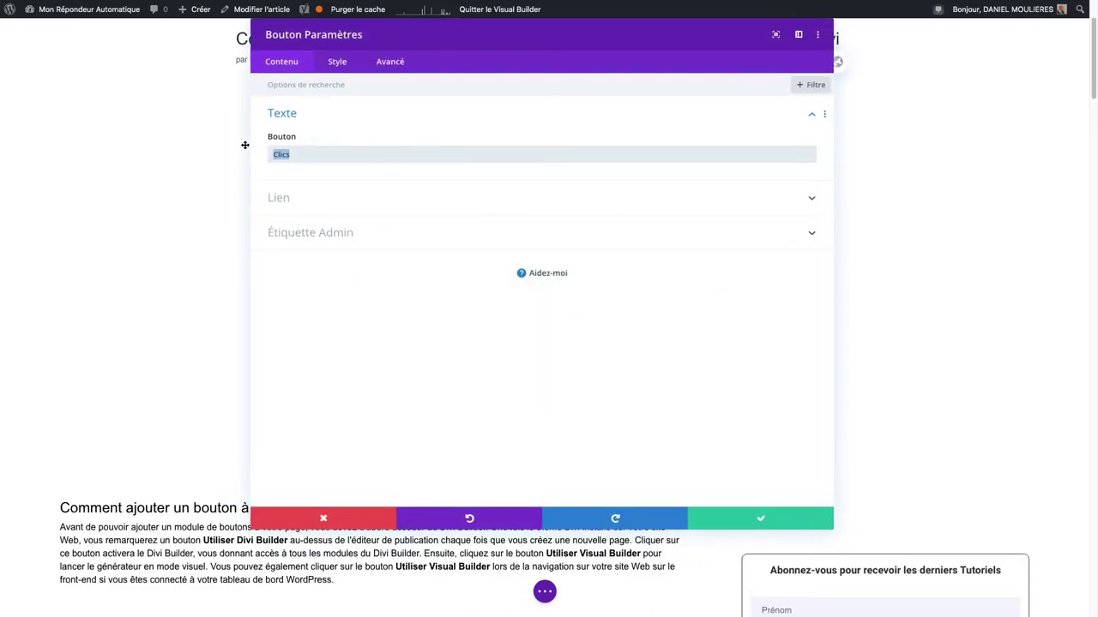
text(Voir plus)
- Open the button's link settings, and narrow and move the settings window so it covers less of the page
click(299, 203)
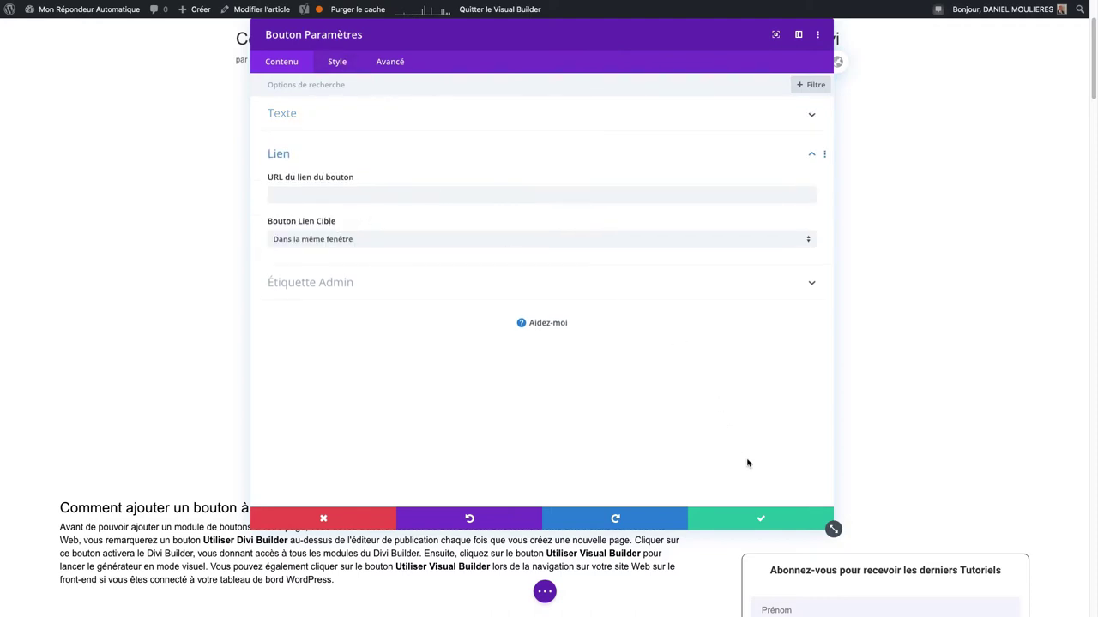
drag(832, 529, 422, 538)
drag(337, 35, 746, 40)
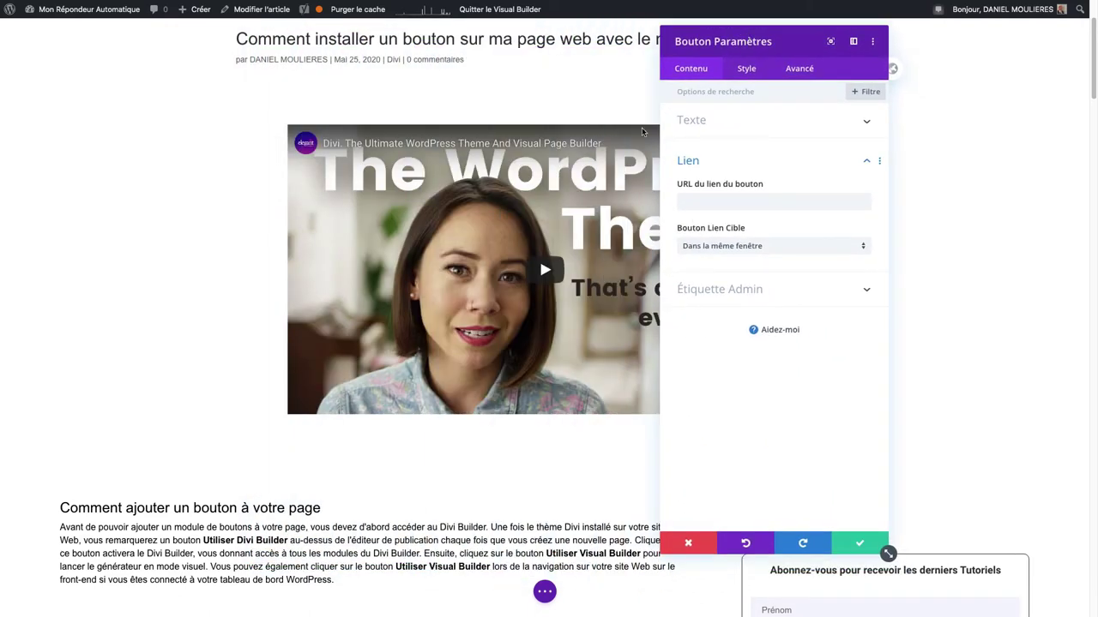
- Link the button to the site's Contact page as a dynamic page link
click(694, 199)
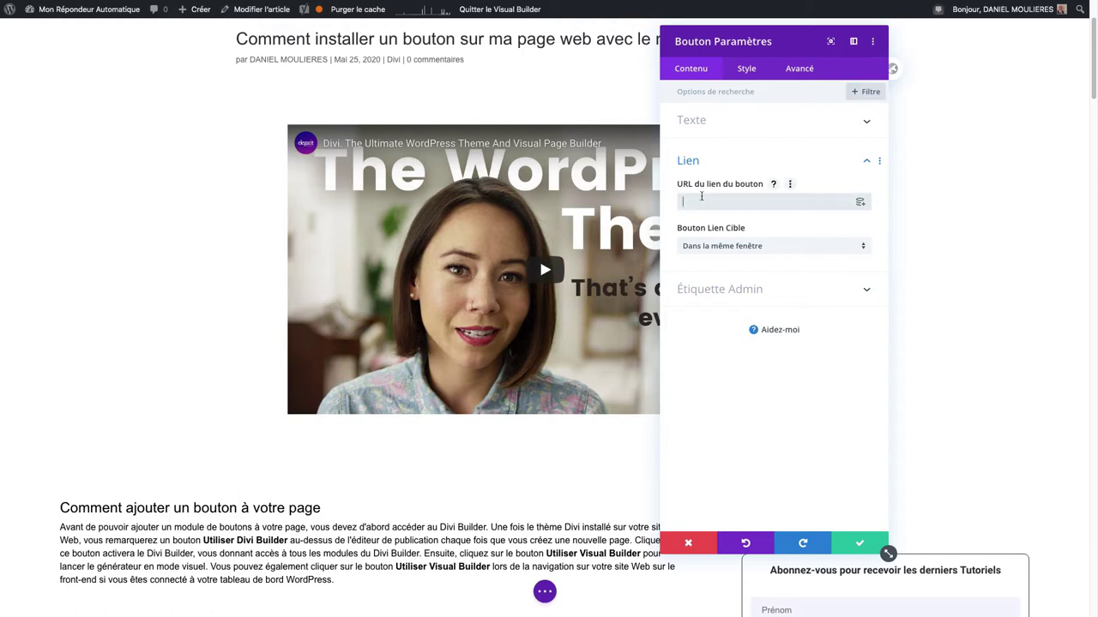
click(862, 202)
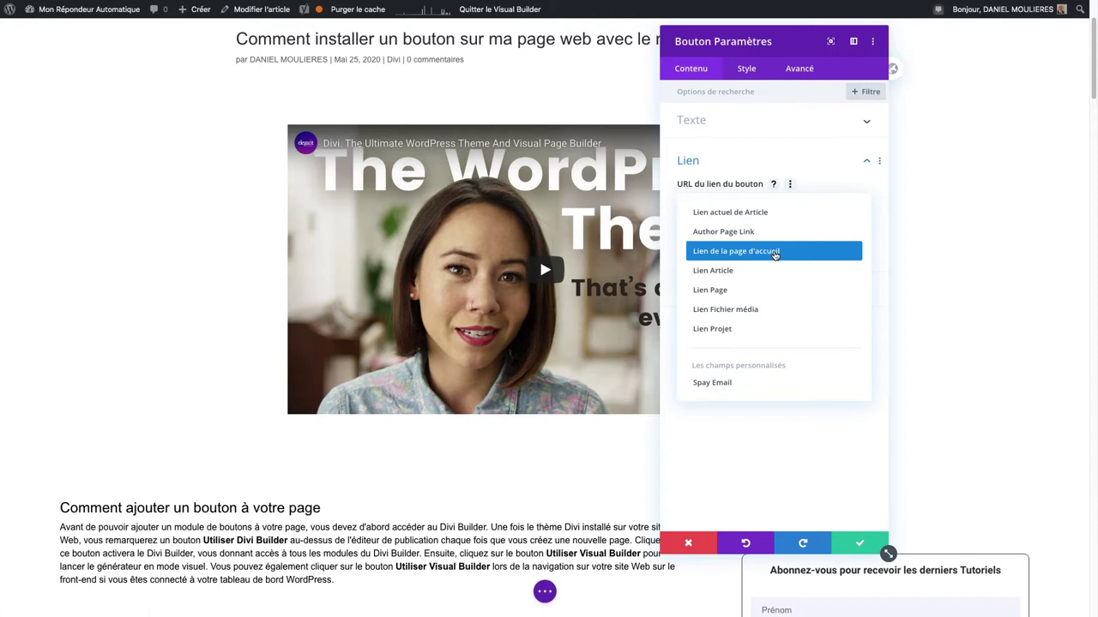
click(741, 290)
click(687, 207)
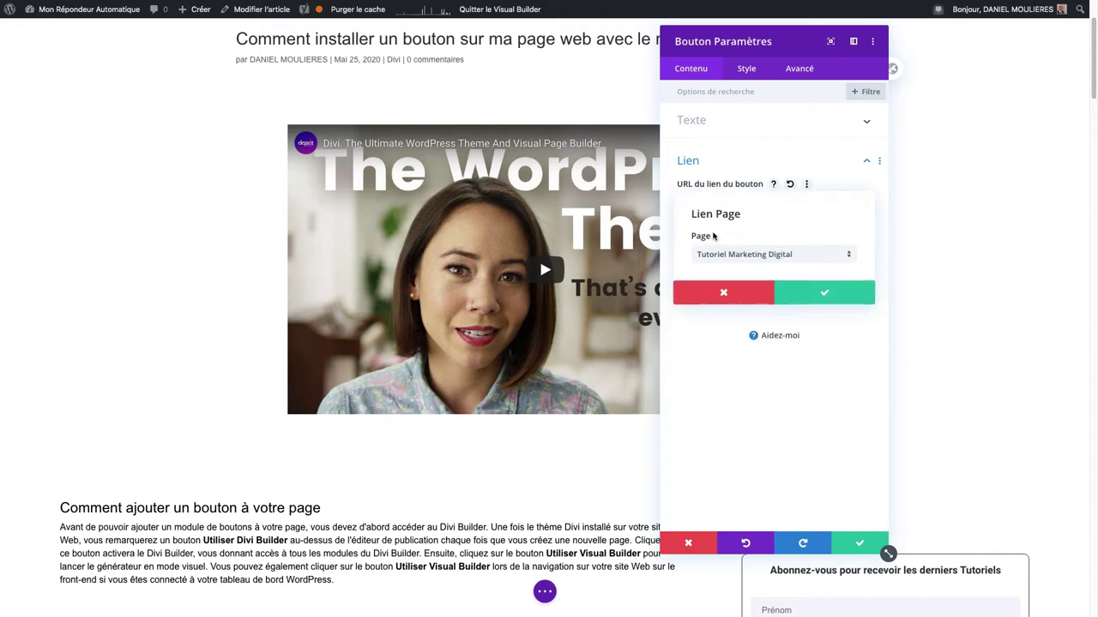
click(747, 255)
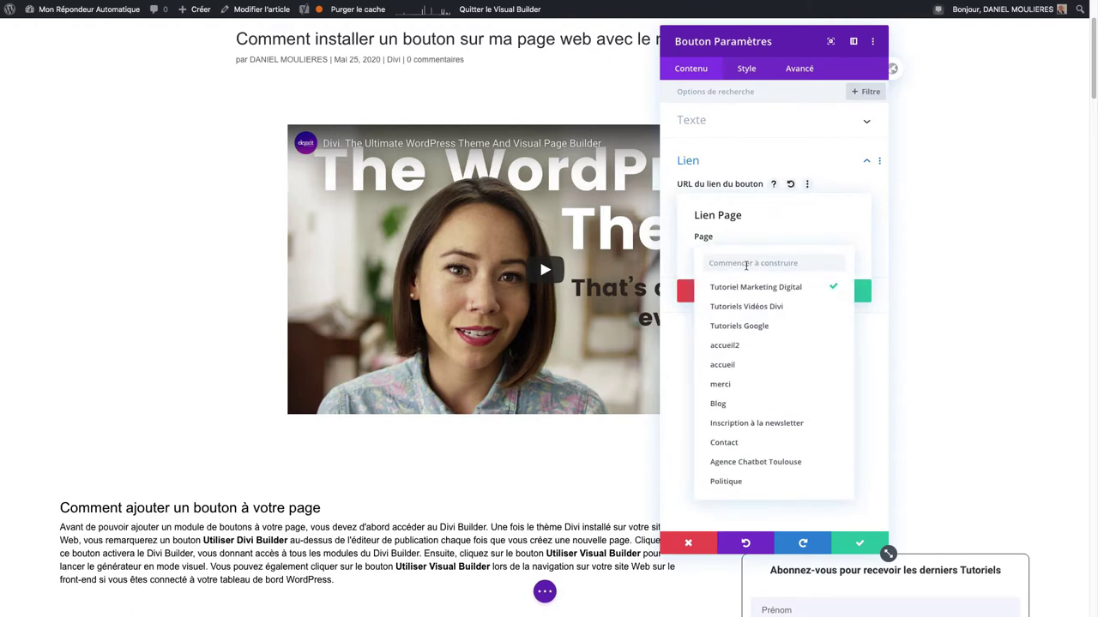
click(743, 443)
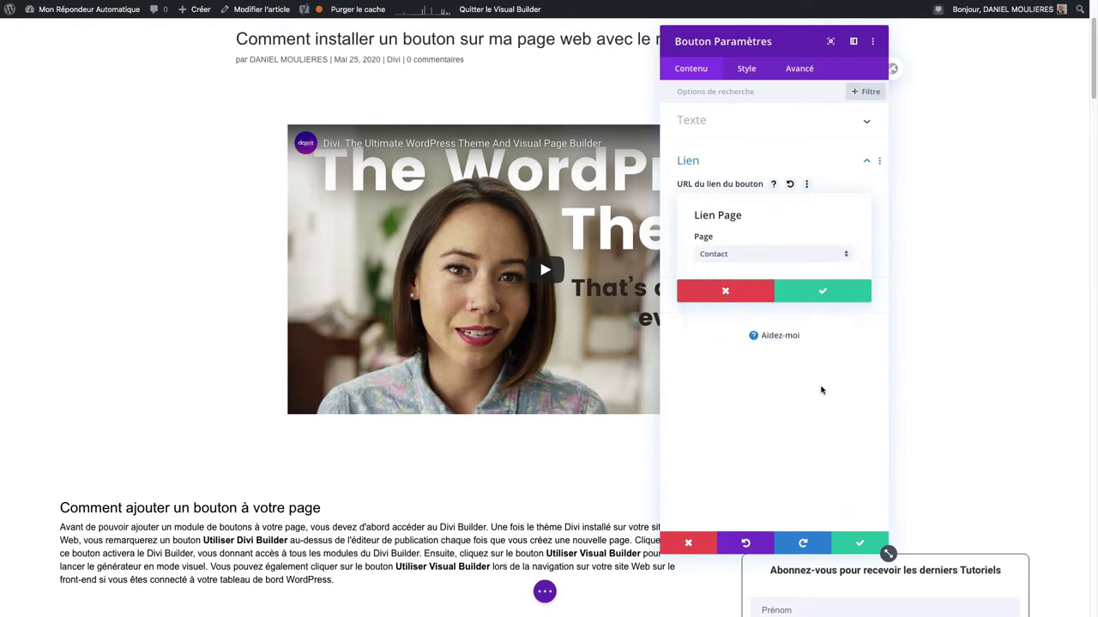
click(812, 294)
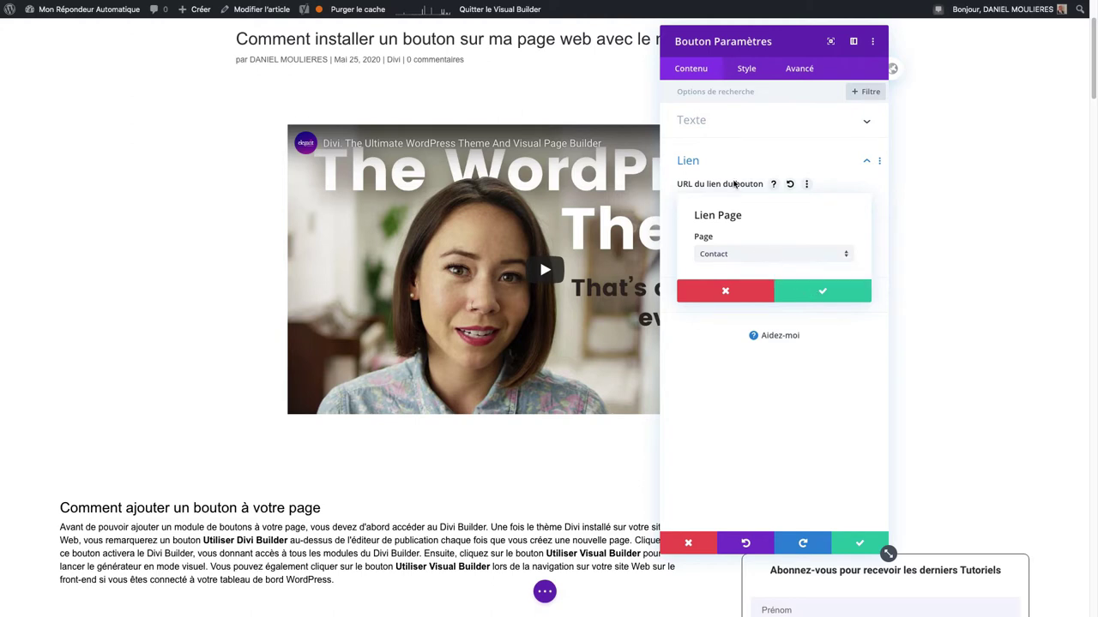
- Change the button's text to "Contactez moi" and open its admin label for editing
click(724, 123)
drag(719, 162, 657, 166)
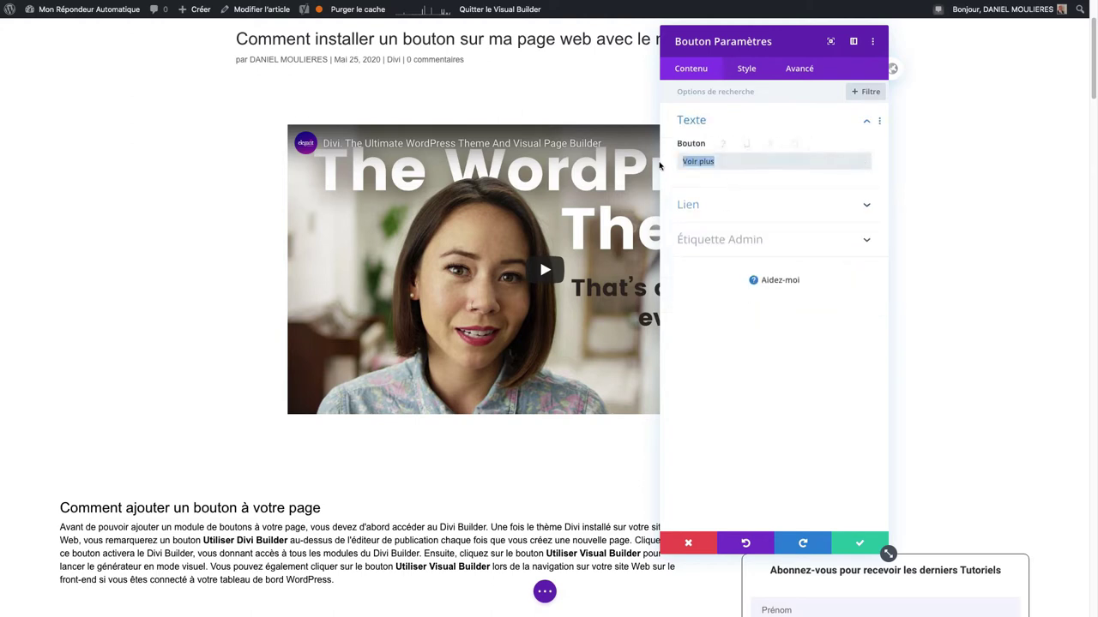
text(Contactez moi)
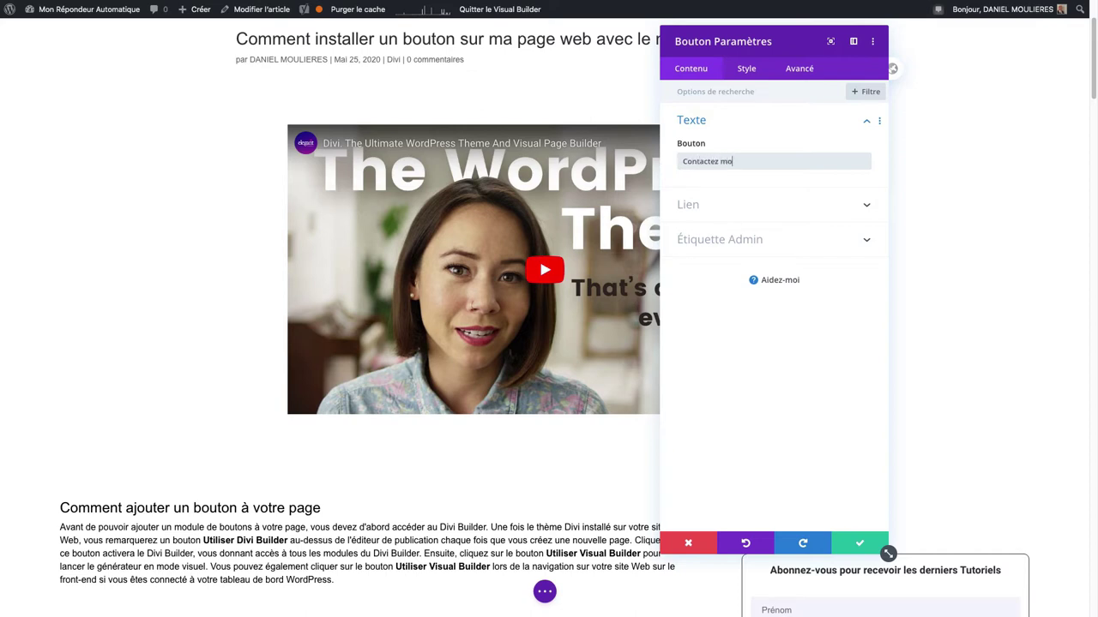
click(745, 240)
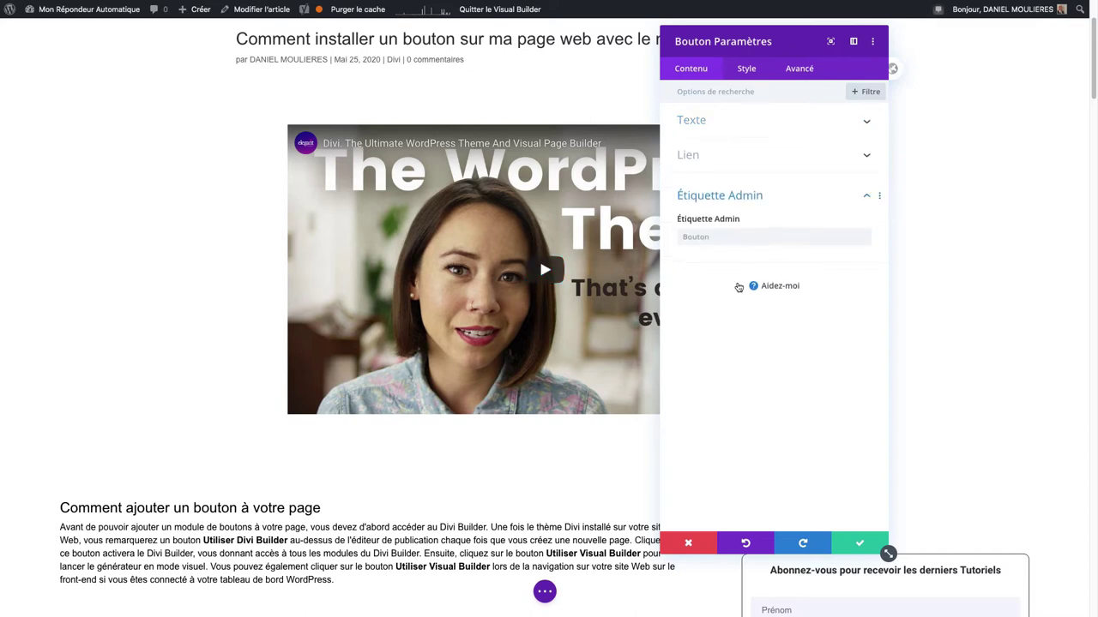
click(705, 239)
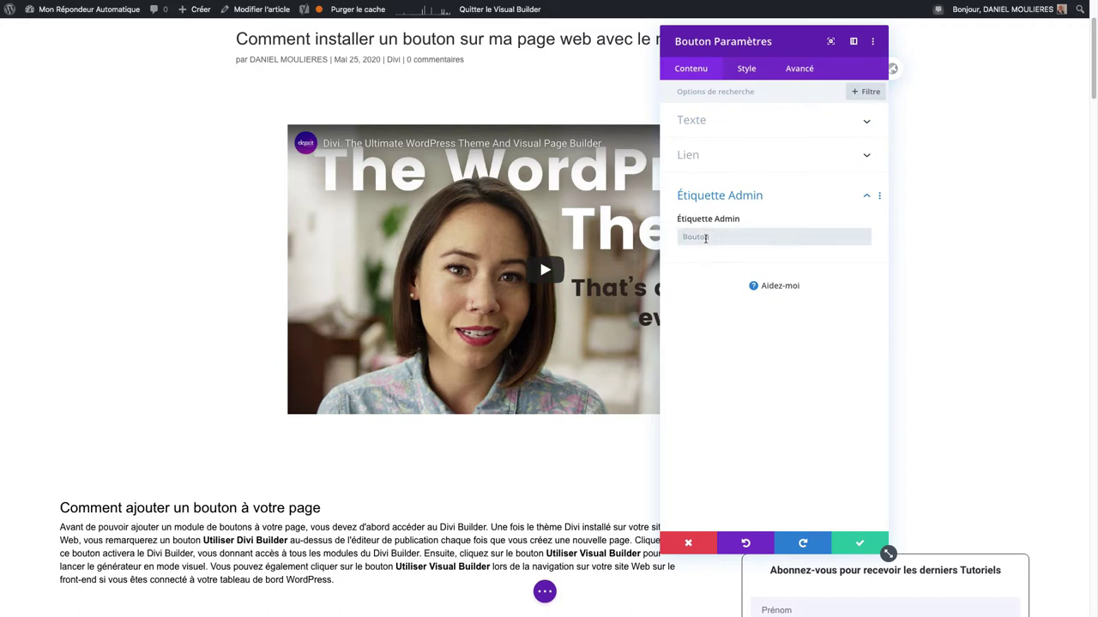
- Try the left, centre and right button alignments in the style settings and settle on centre
click(746, 71)
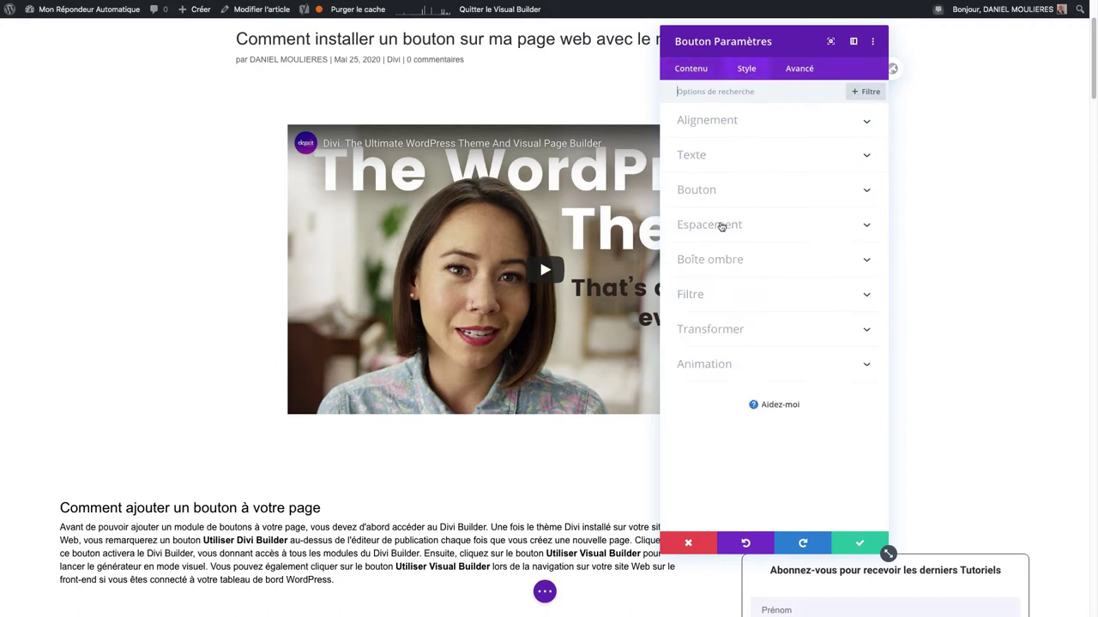
click(709, 121)
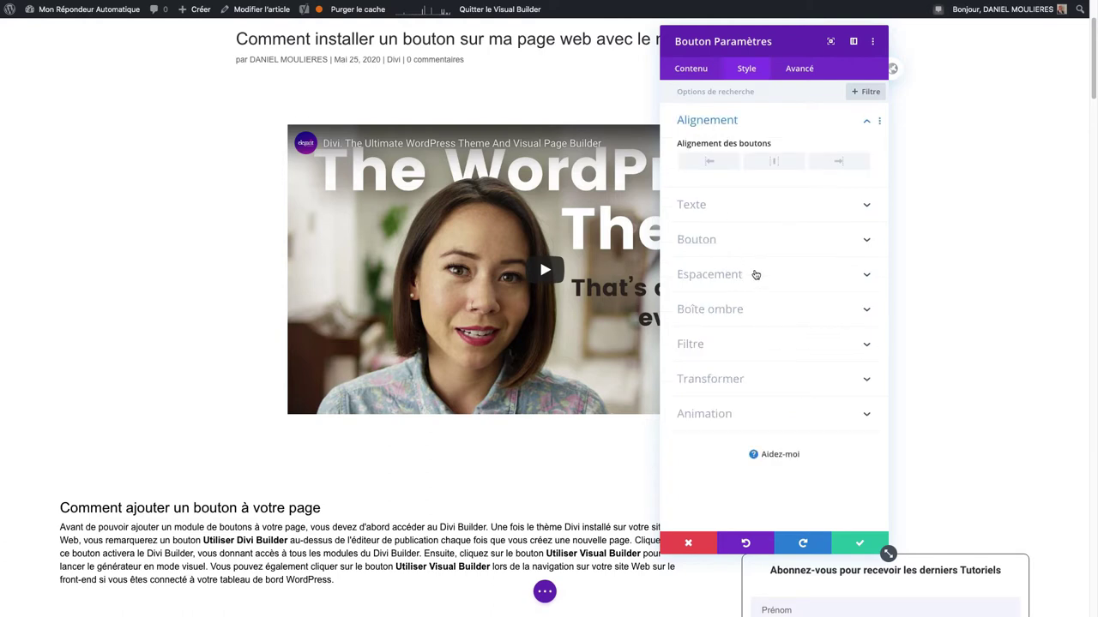
click(713, 162)
click(773, 163)
click(843, 163)
click(773, 162)
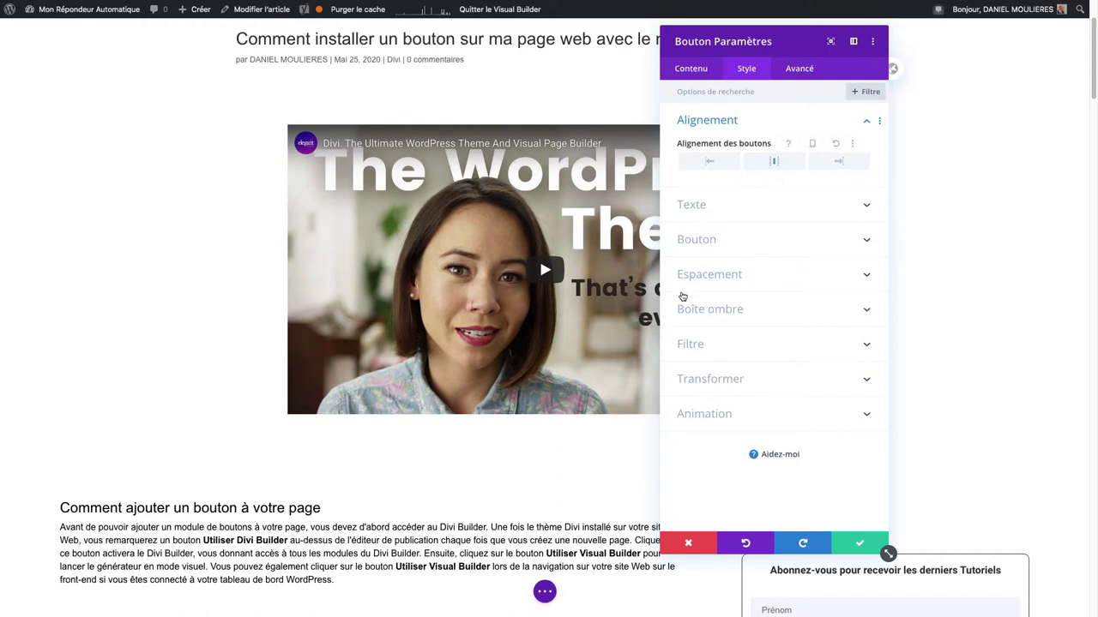
- Enable custom styles for the button and set its text colour to white after trying red
click(698, 206)
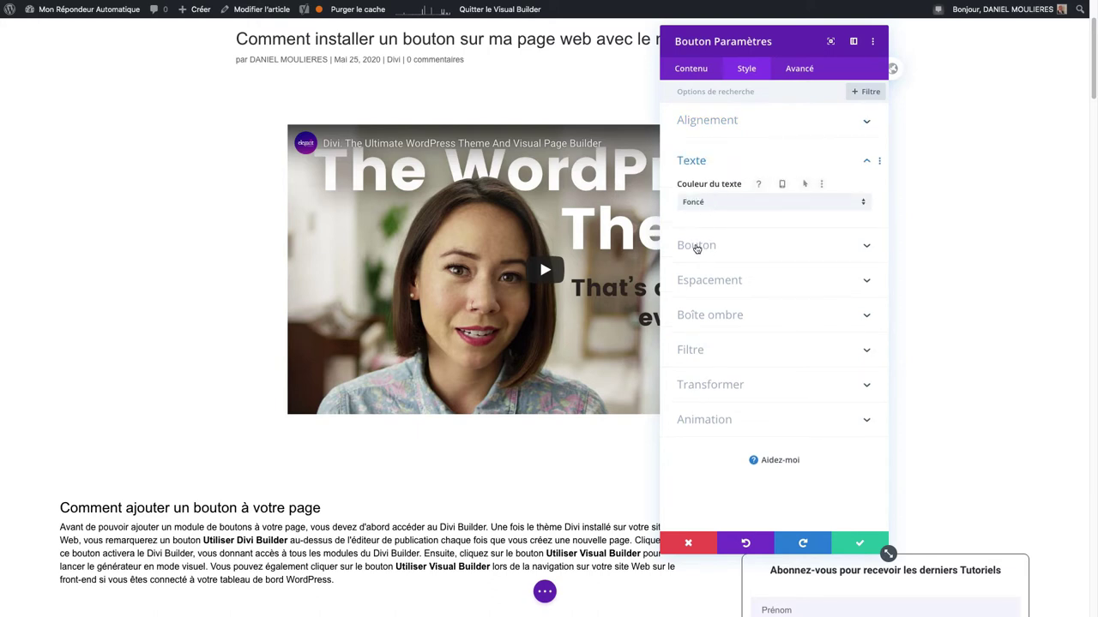
click(696, 247)
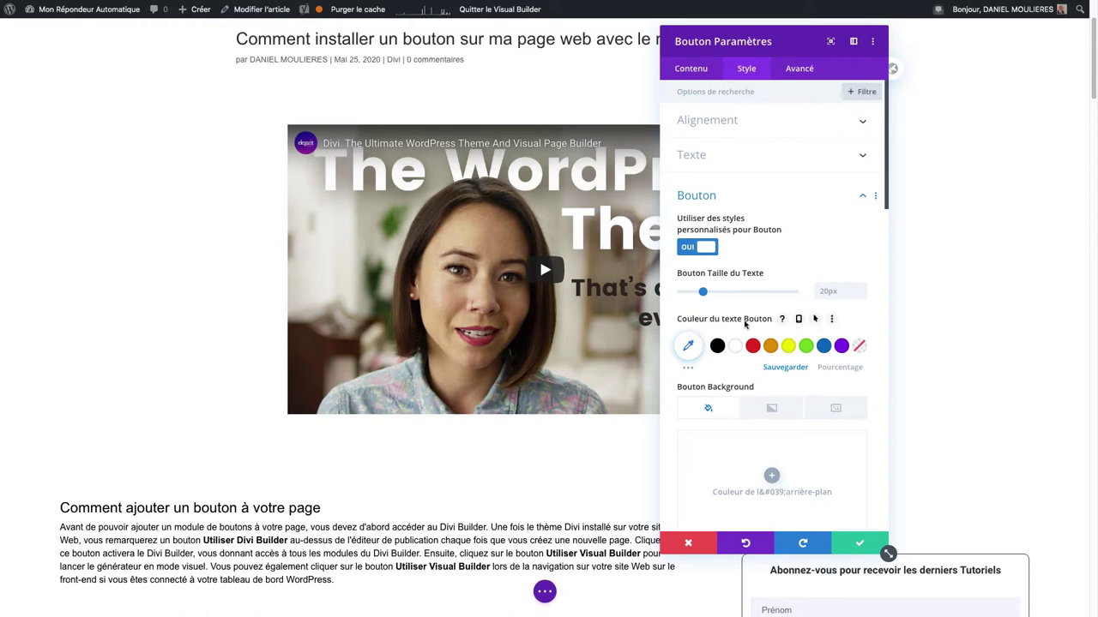
click(753, 346)
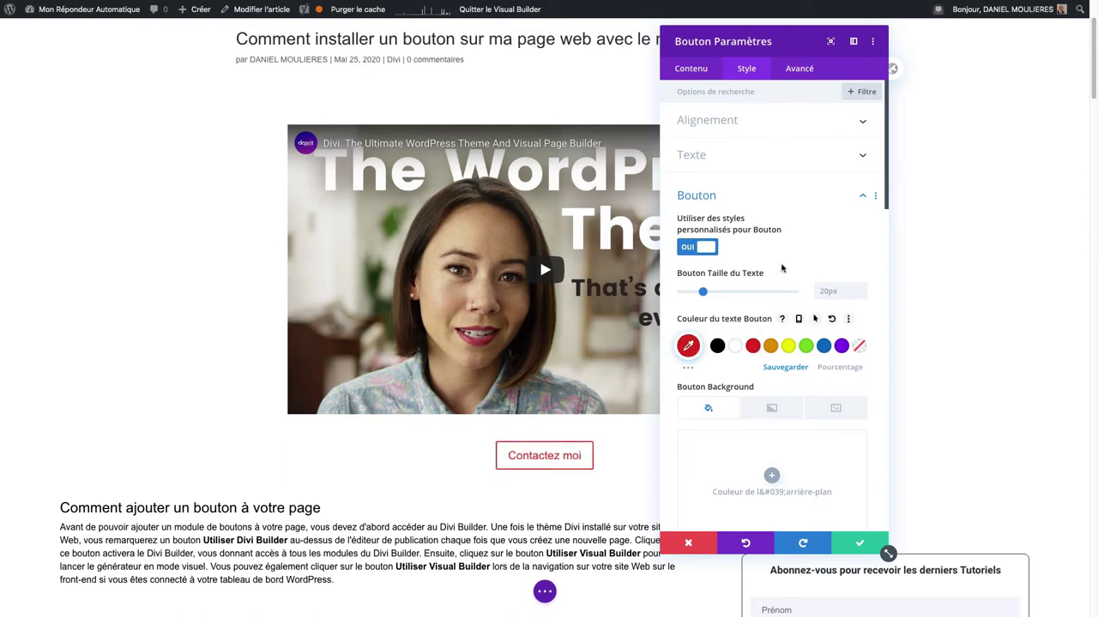
click(735, 347)
- Try the default linear gradient as the button's background and delete it again
scroll(738, 360, down, 3)
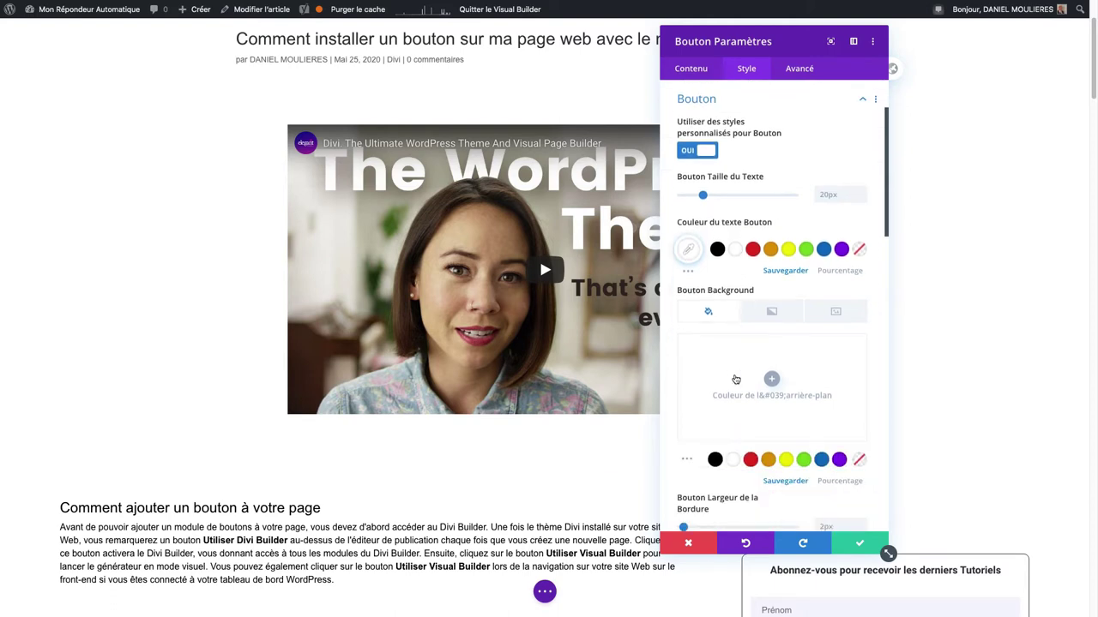
scroll(736, 362, down, 1)
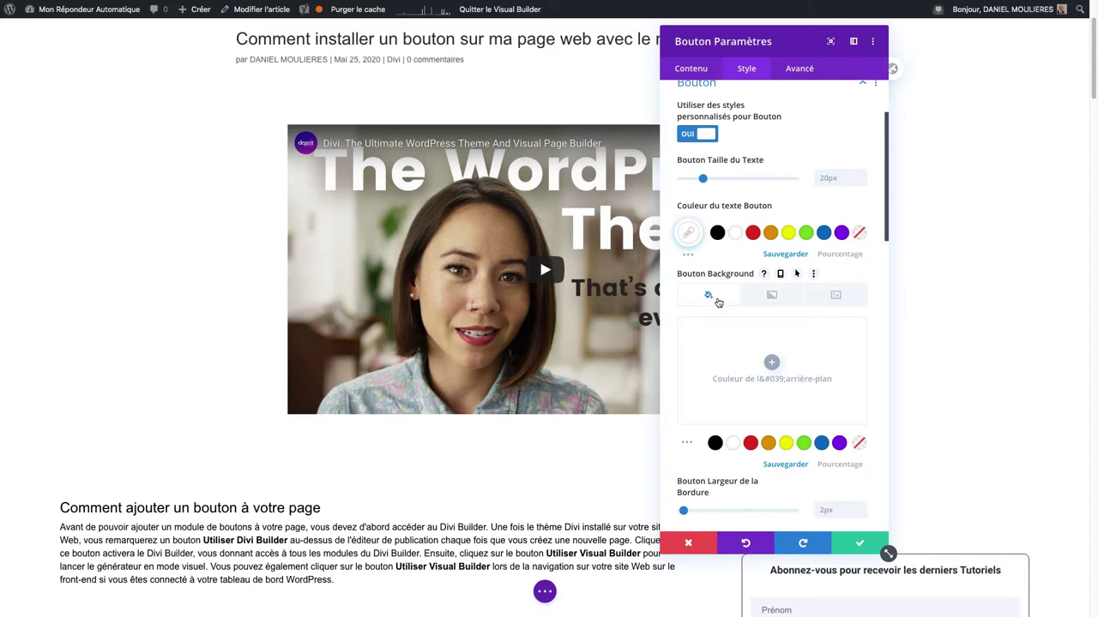
click(774, 296)
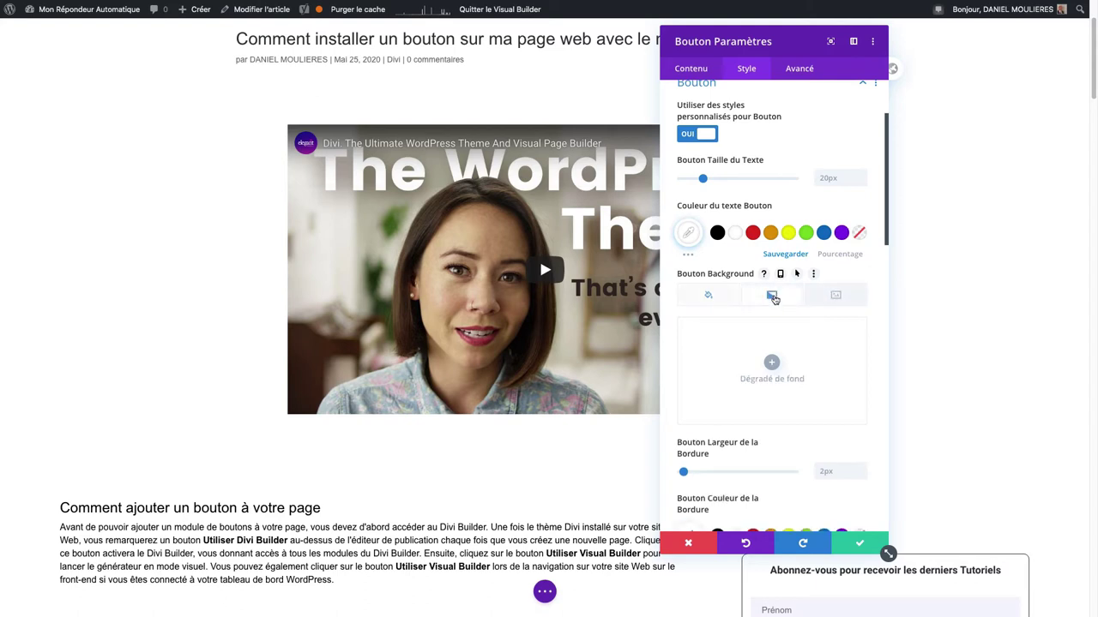
click(771, 364)
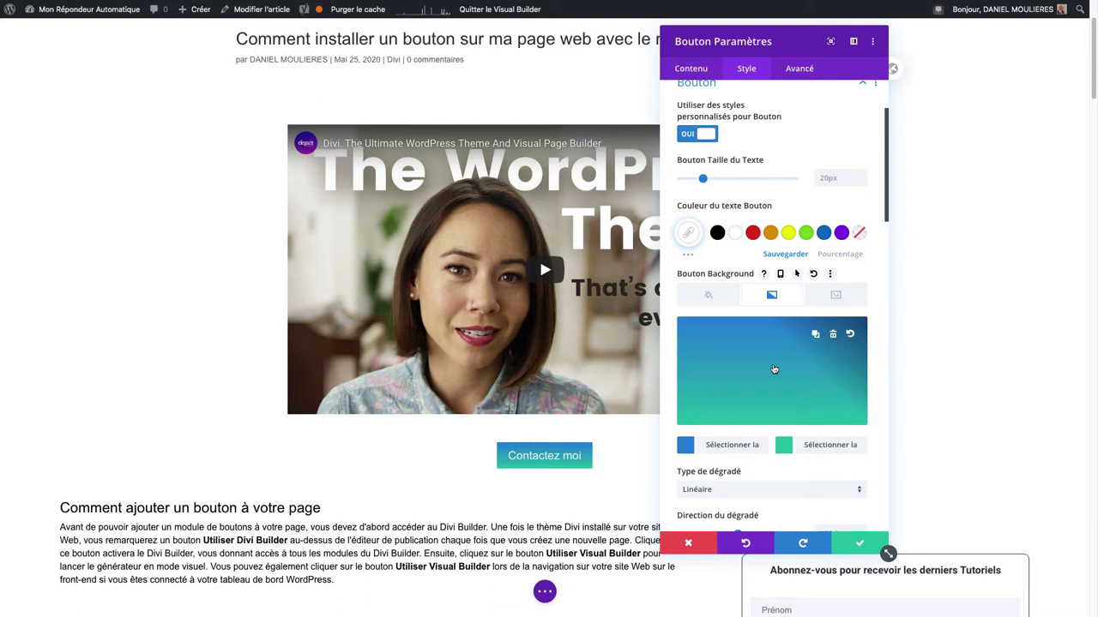
click(835, 295)
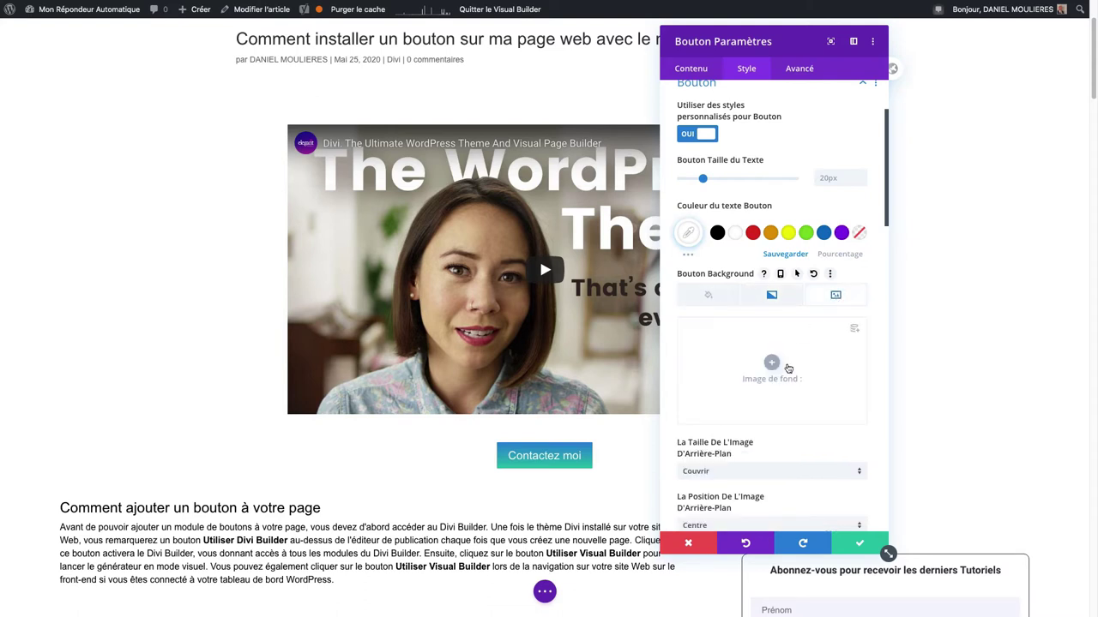
click(708, 294)
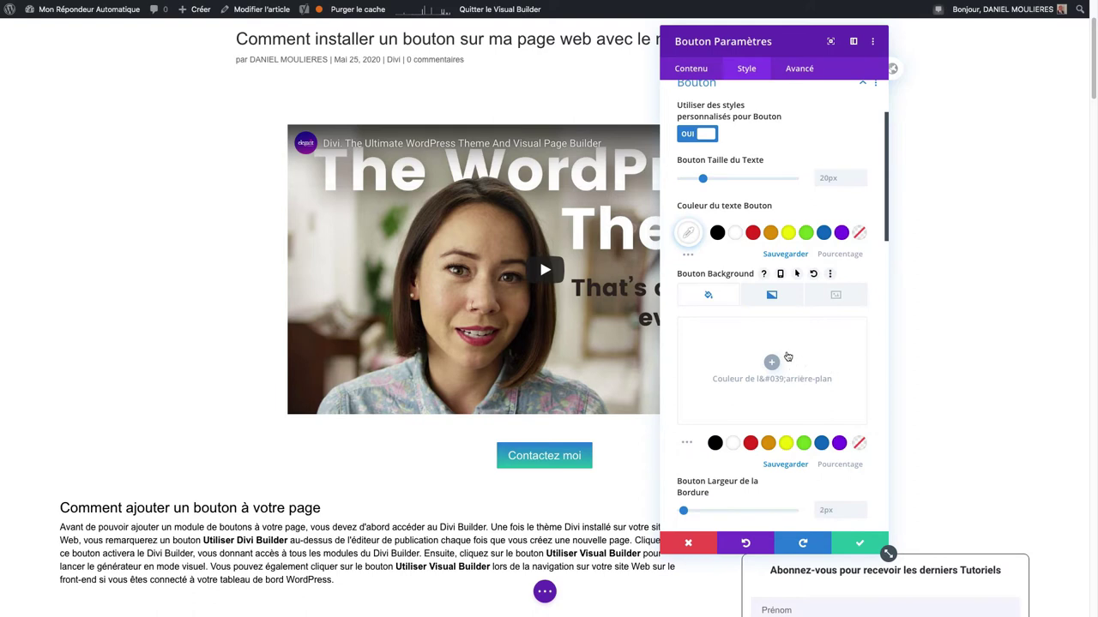
click(772, 296)
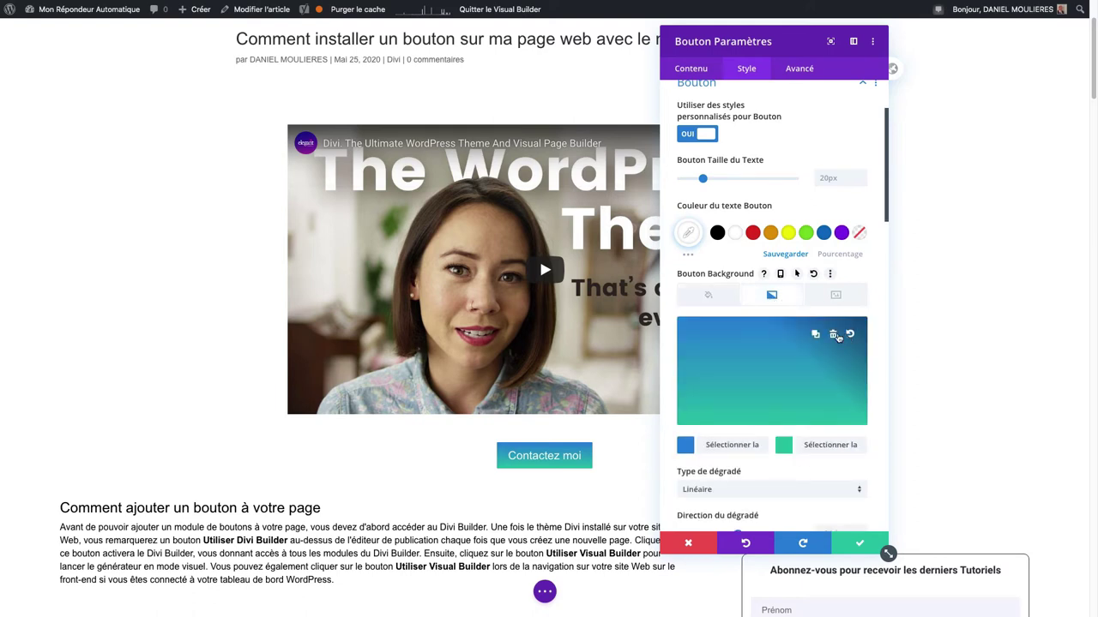
click(832, 335)
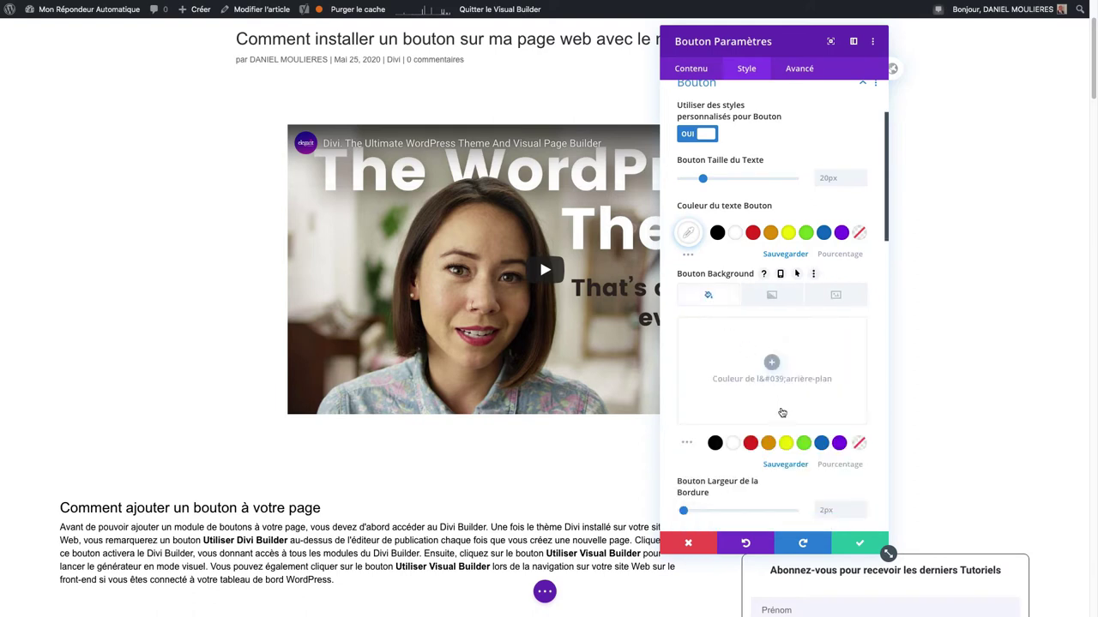
- Set the button's background to the solid red swatch
click(750, 443)
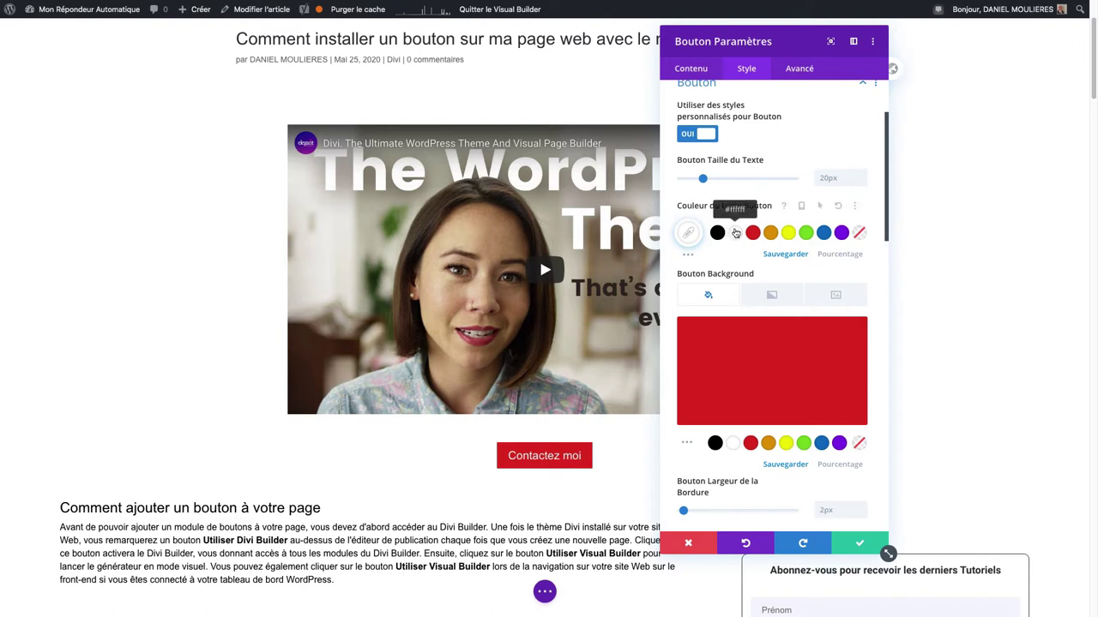
- Give the button a black border, trying a 4px width before reducing it to 3px
mouse_move(734, 361)
scroll(744, 395, down, 4)
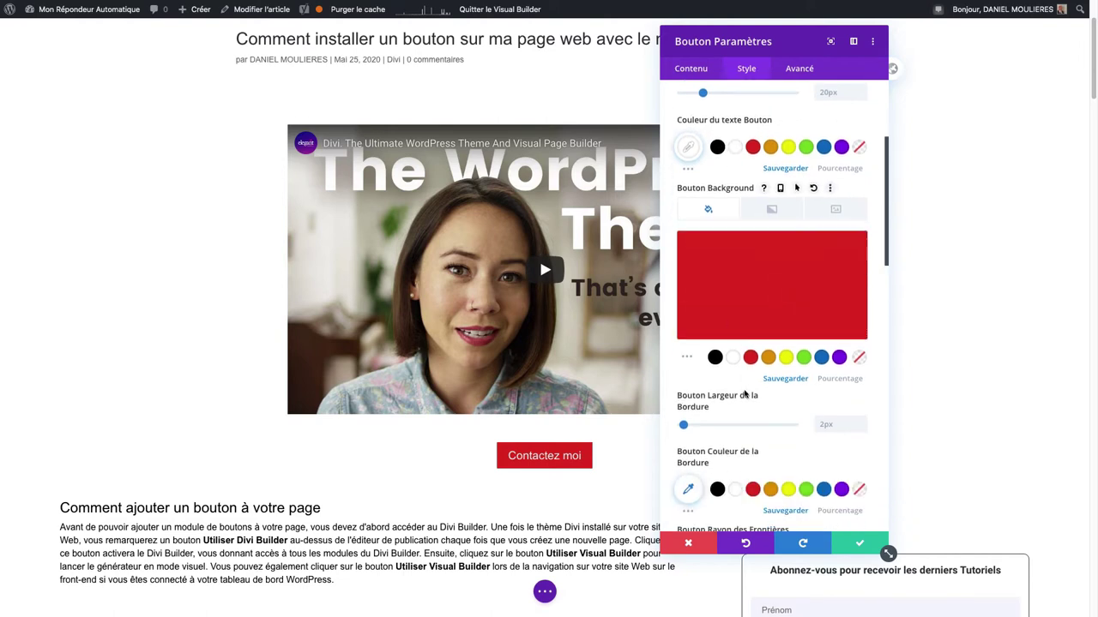
scroll(744, 395, down, 1)
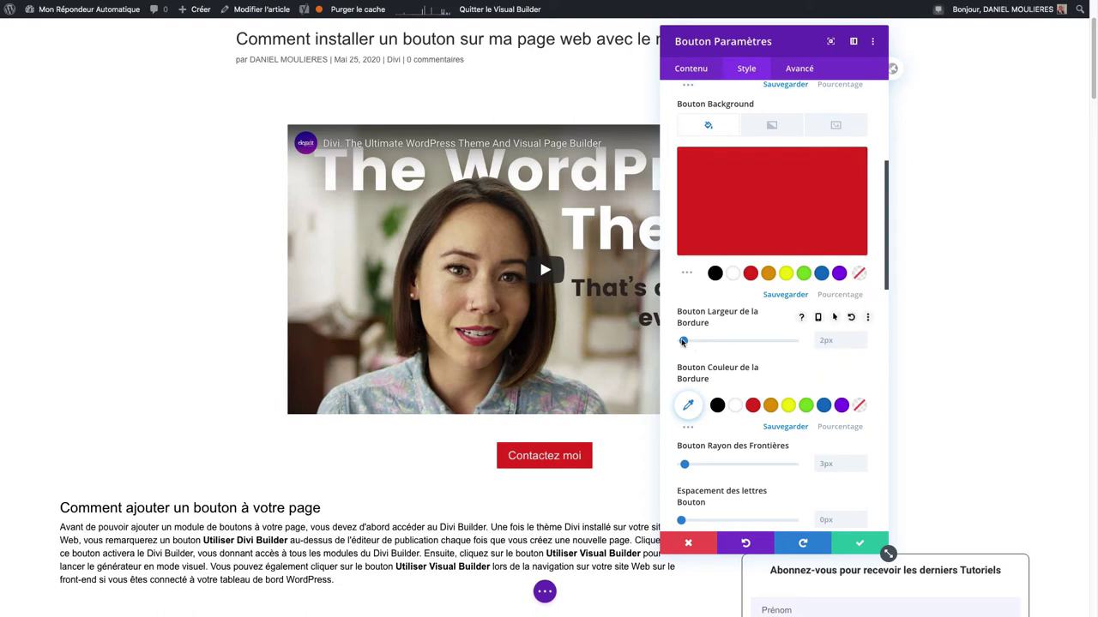
drag(684, 340, 685, 342)
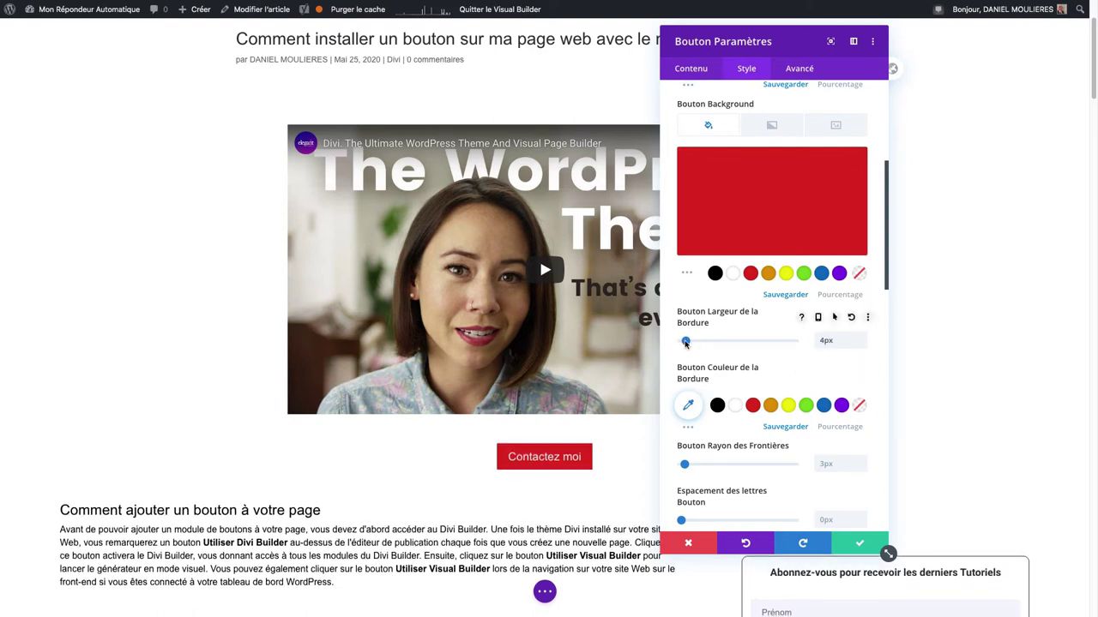
click(717, 404)
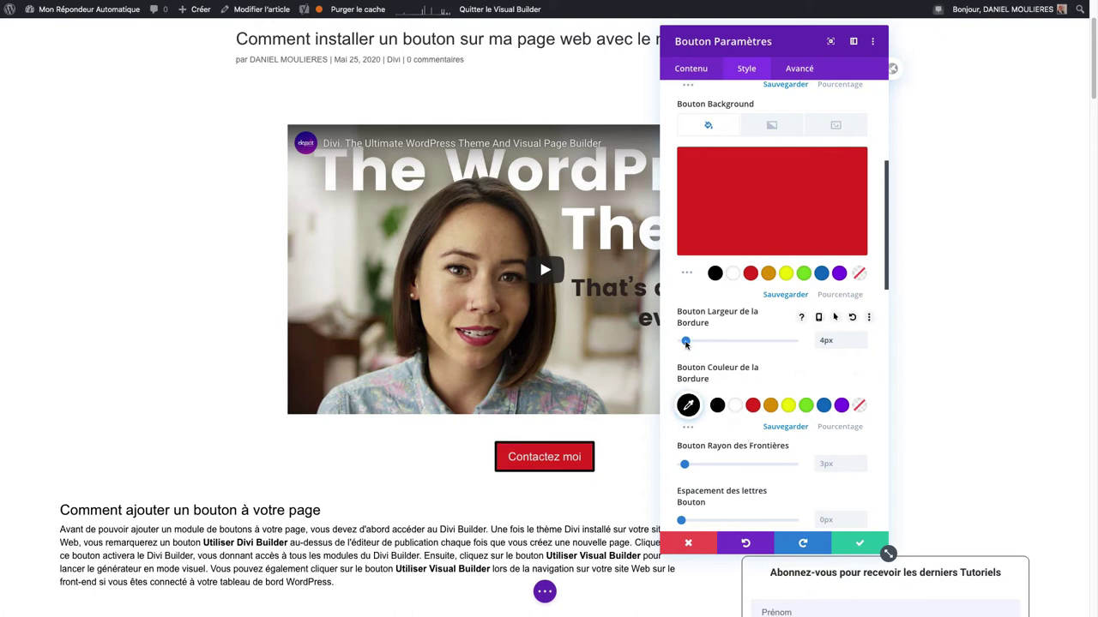
drag(685, 342, 684, 342)
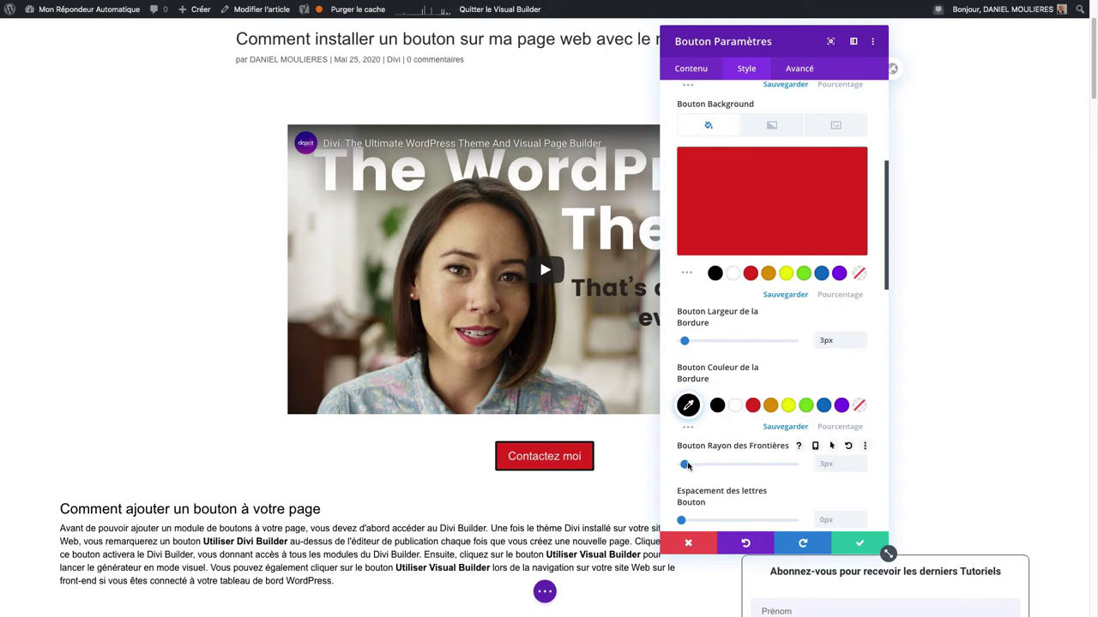
- Round the button's border to an 18px radius, try 1px and 3px border widths, and clear the width back to its 2px default
drag(685, 464, 701, 464)
drag(684, 342, 682, 342)
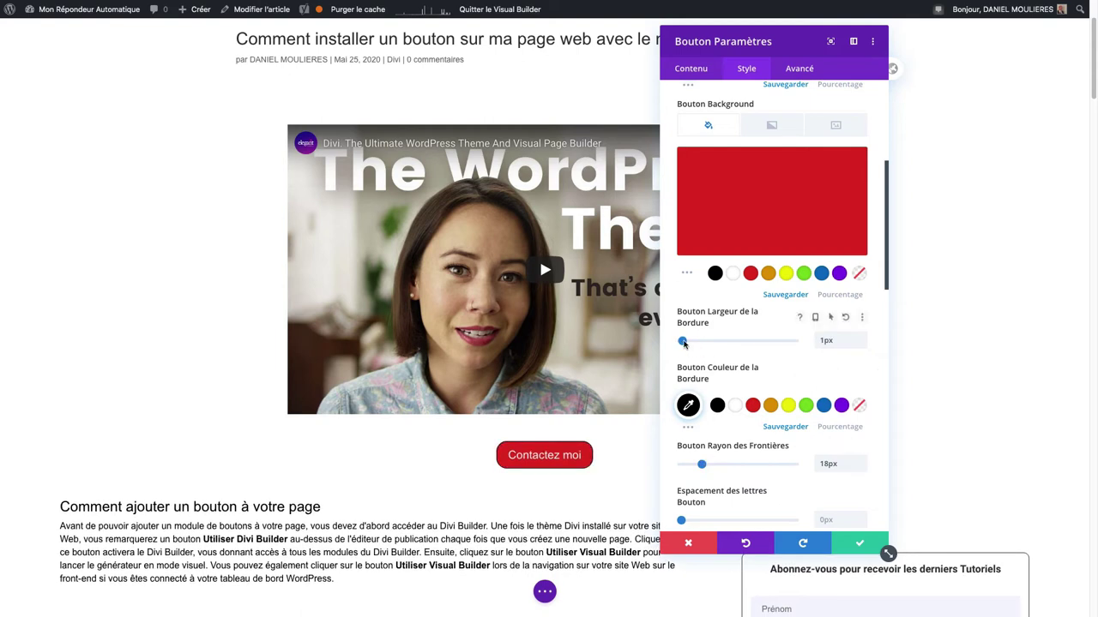
drag(682, 341, 684, 343)
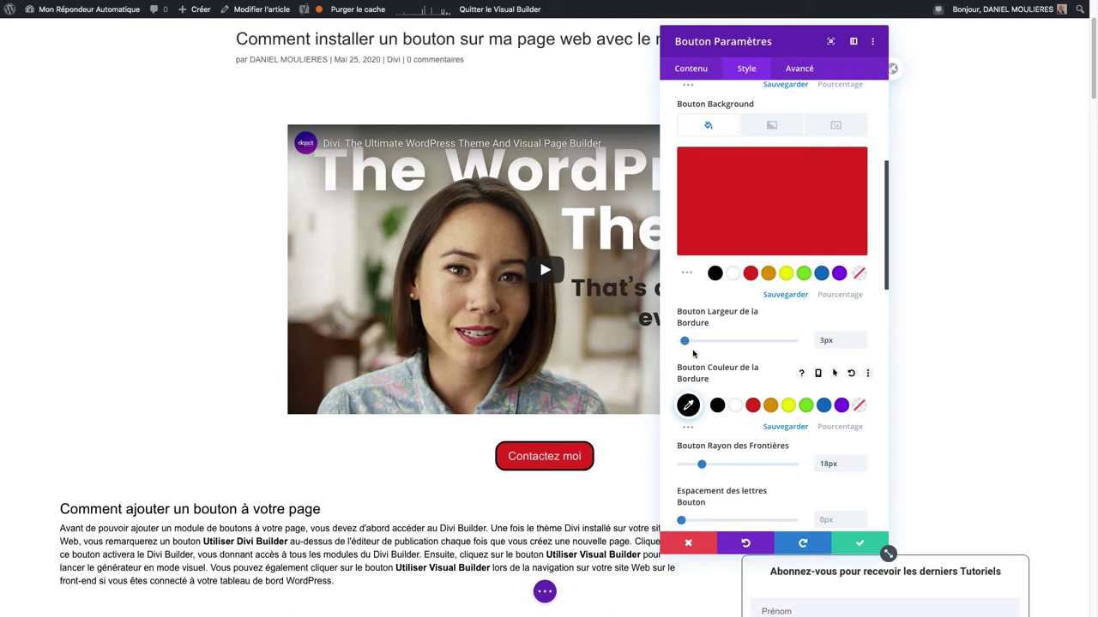
click(826, 340)
key(BackSpace)
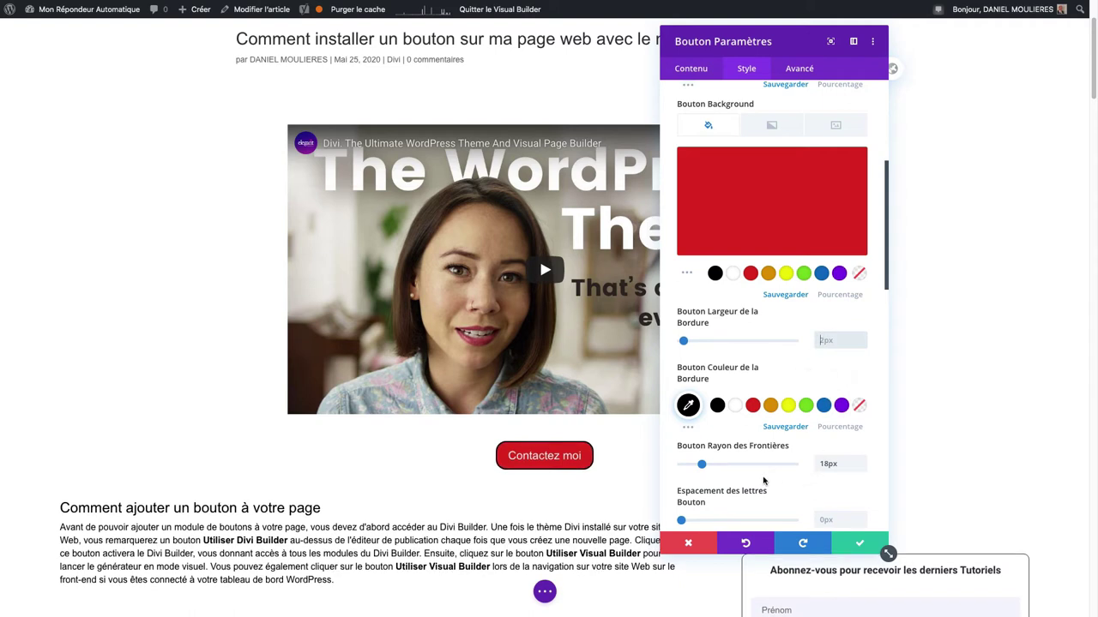
- Set the button's font to Oswald and its letter spacing to 3px
scroll(767, 478, down, 3)
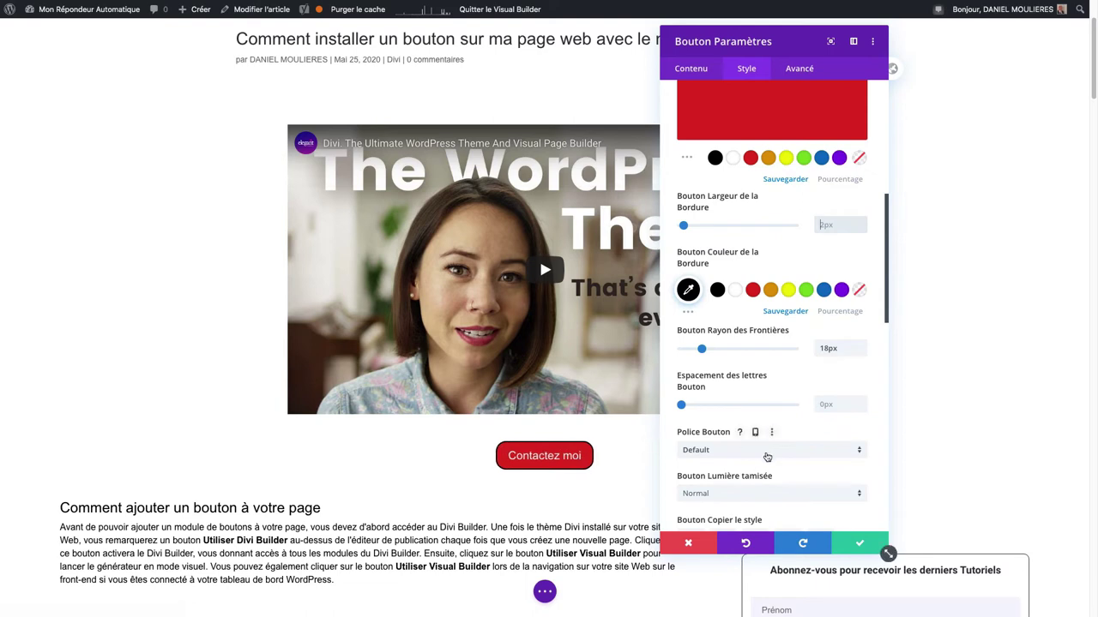
scroll(765, 463, down, 1)
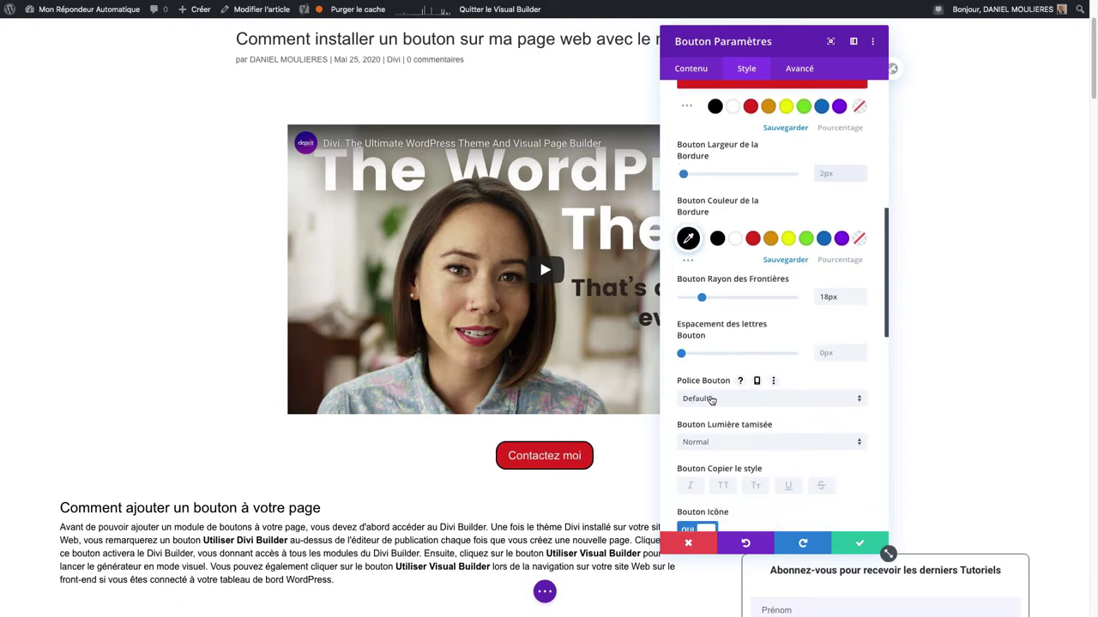
click(710, 399)
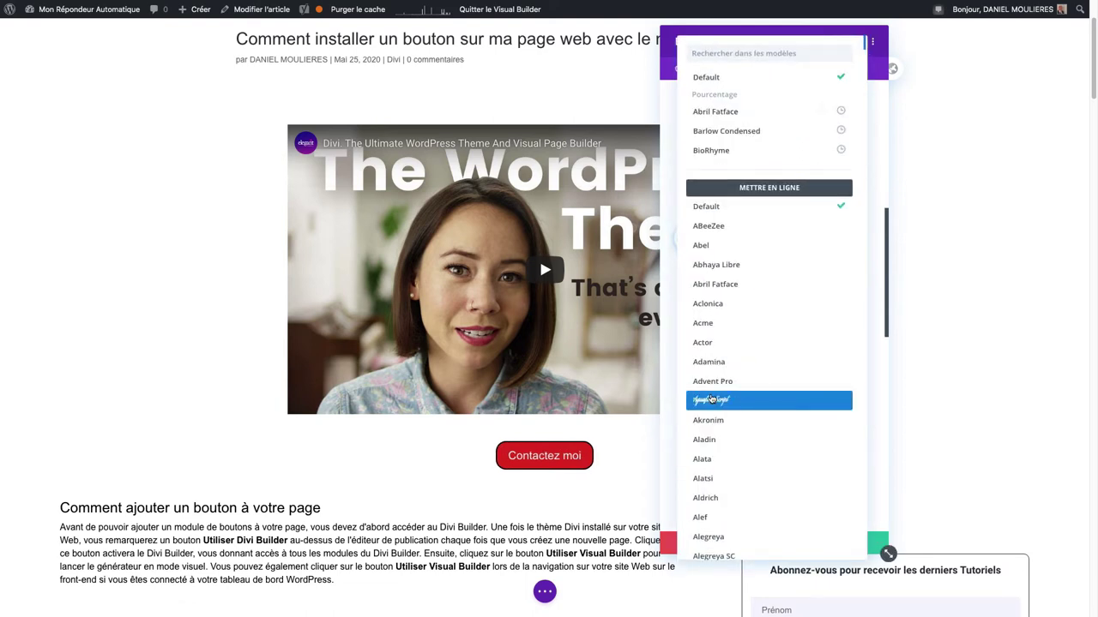
scroll(733, 456, down, 15)
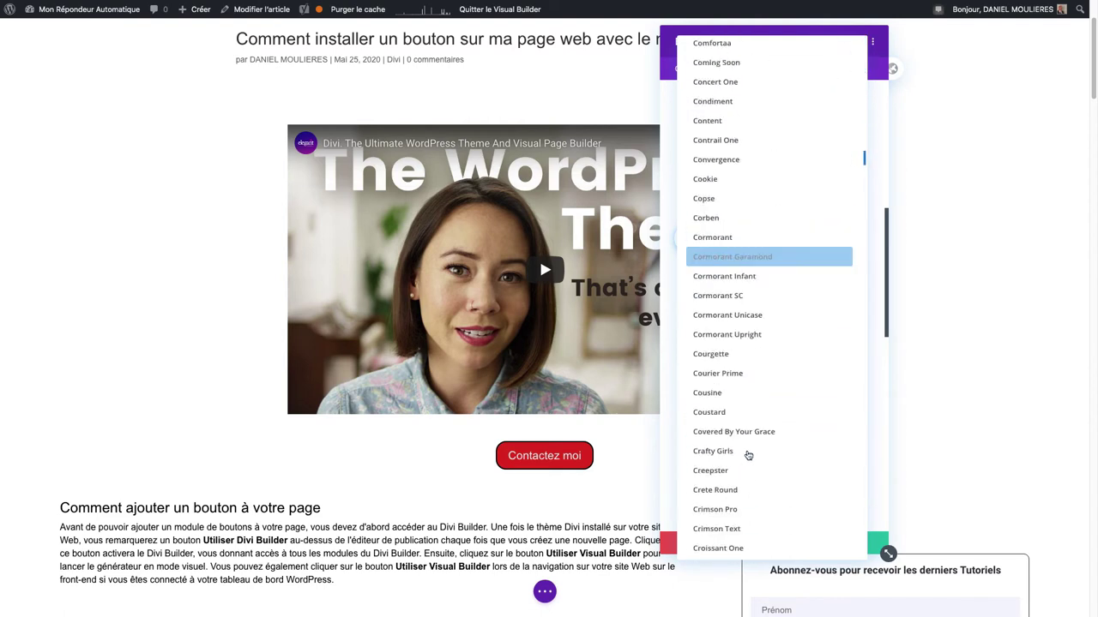
scroll(748, 455, down, 20)
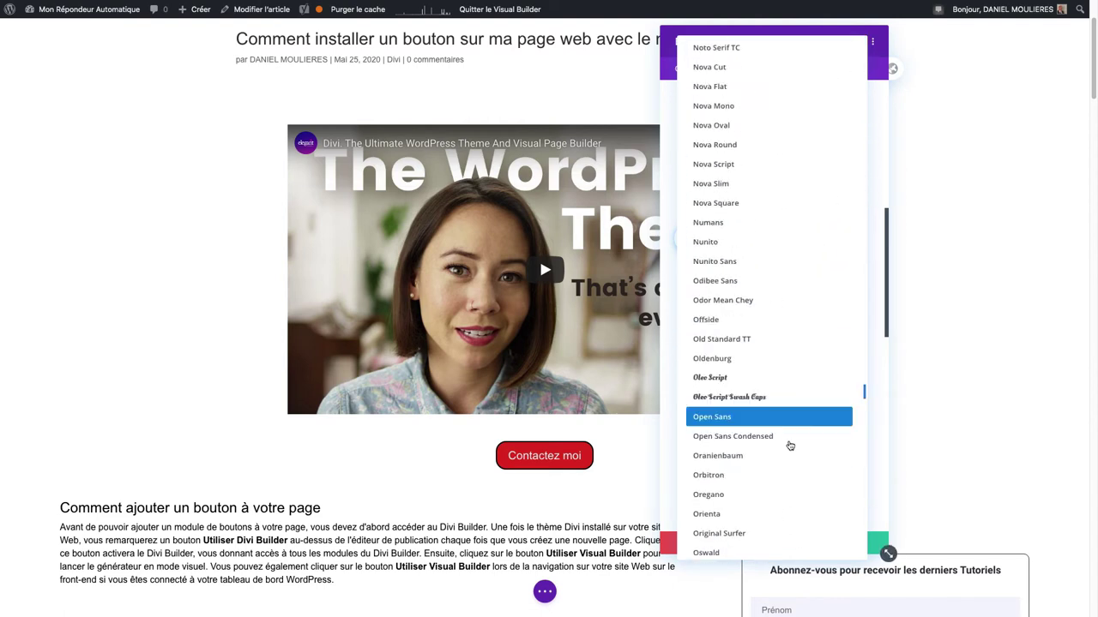
scroll(784, 453, down, 2)
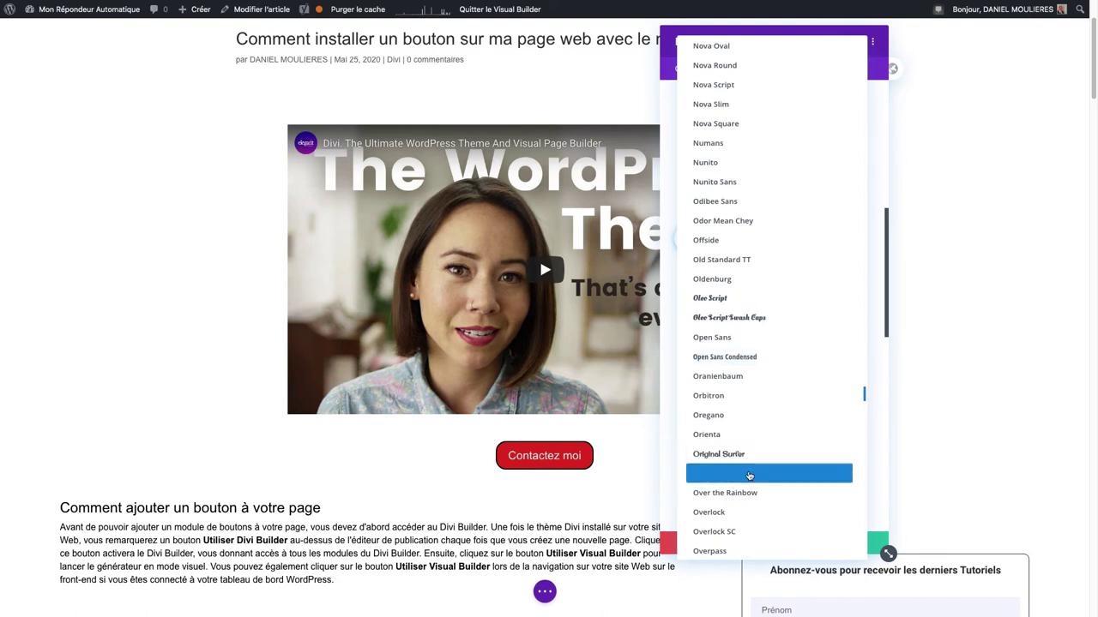
click(748, 474)
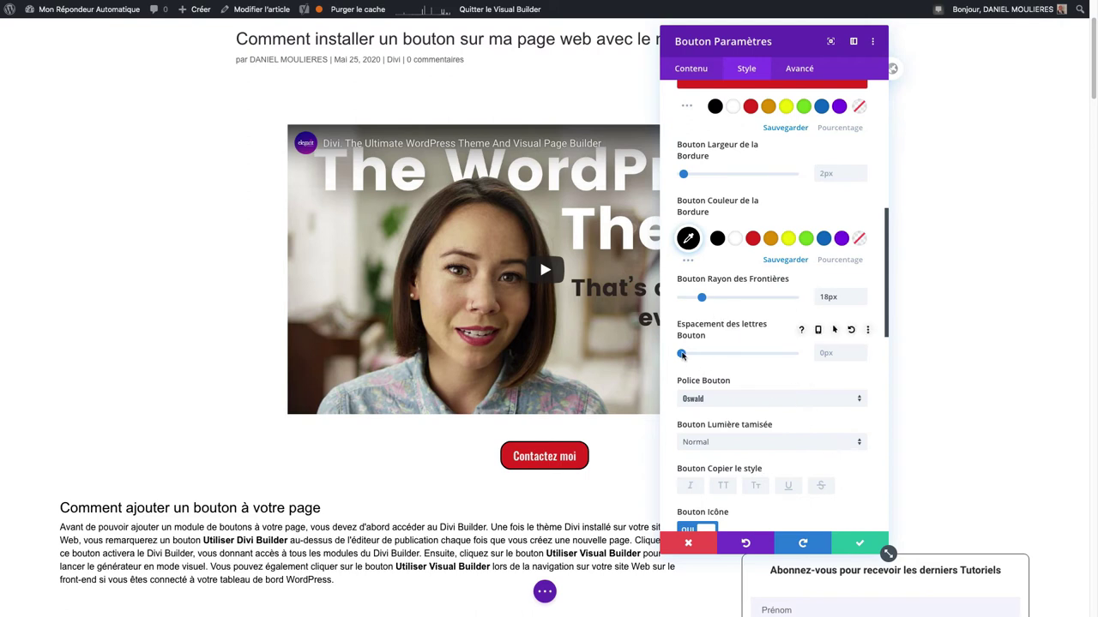
drag(682, 355, 685, 355)
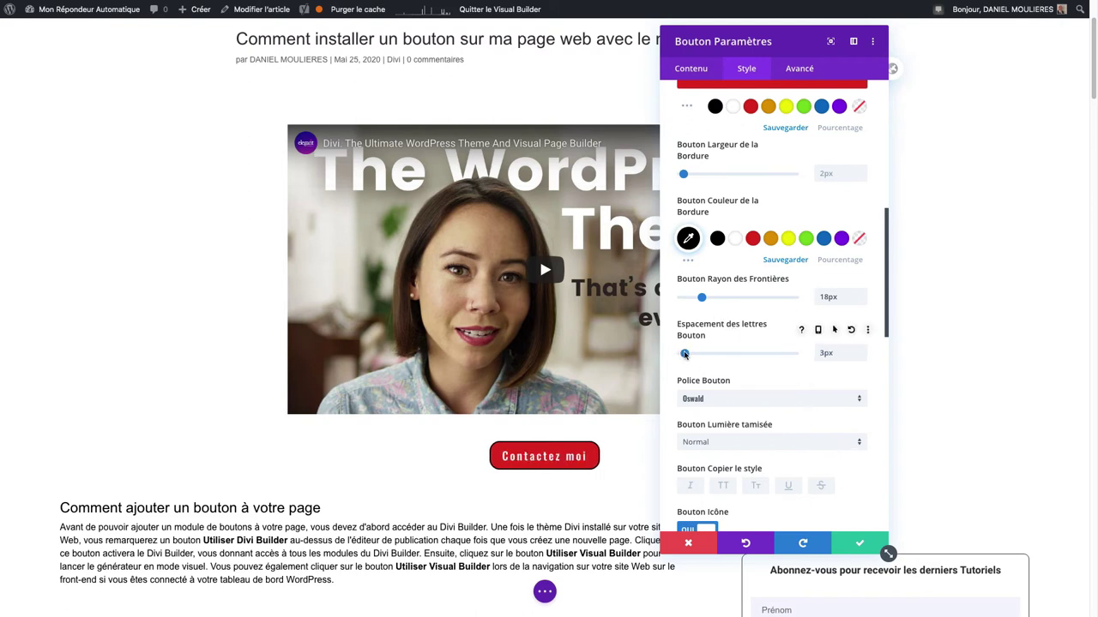
- Choose the double right-pointing chevron as the button's icon
scroll(779, 421, down, 5)
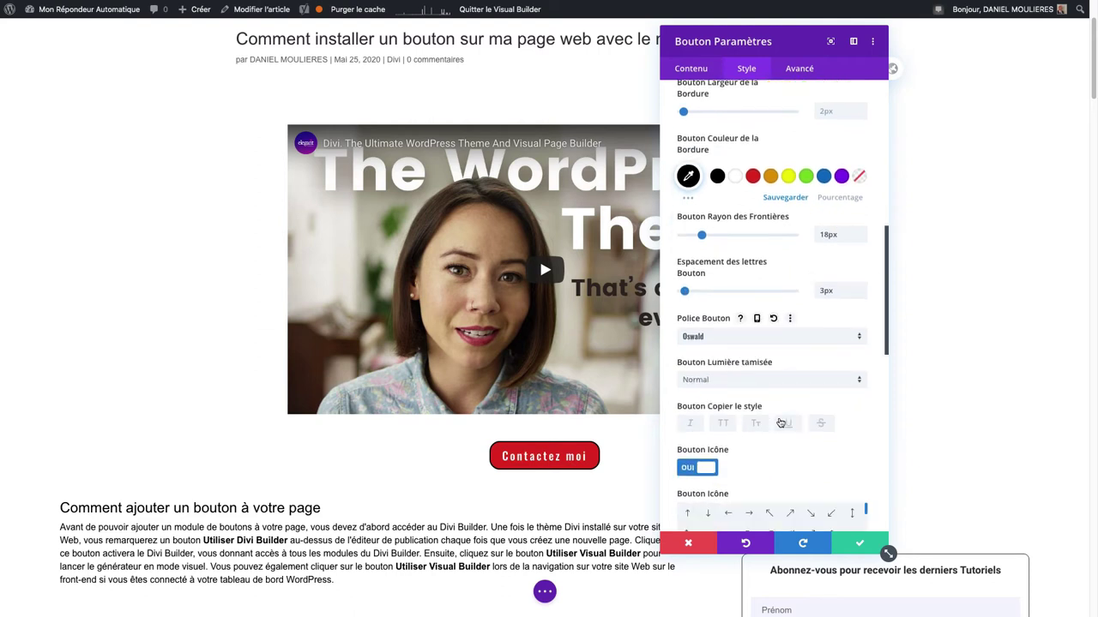
scroll(780, 422, down, 1)
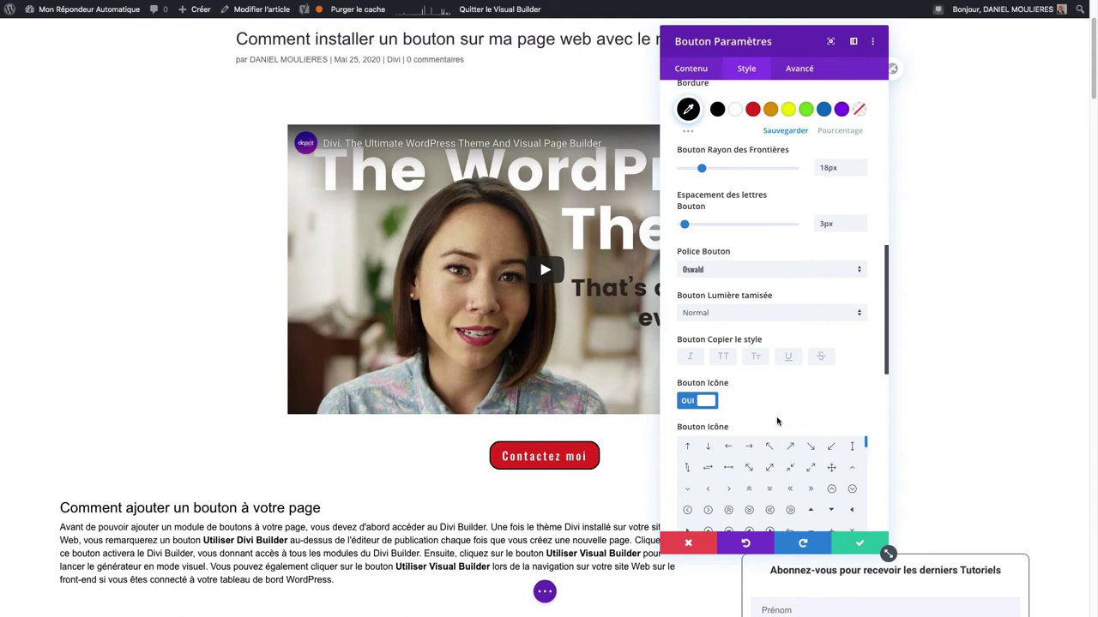
scroll(777, 421, down, 2)
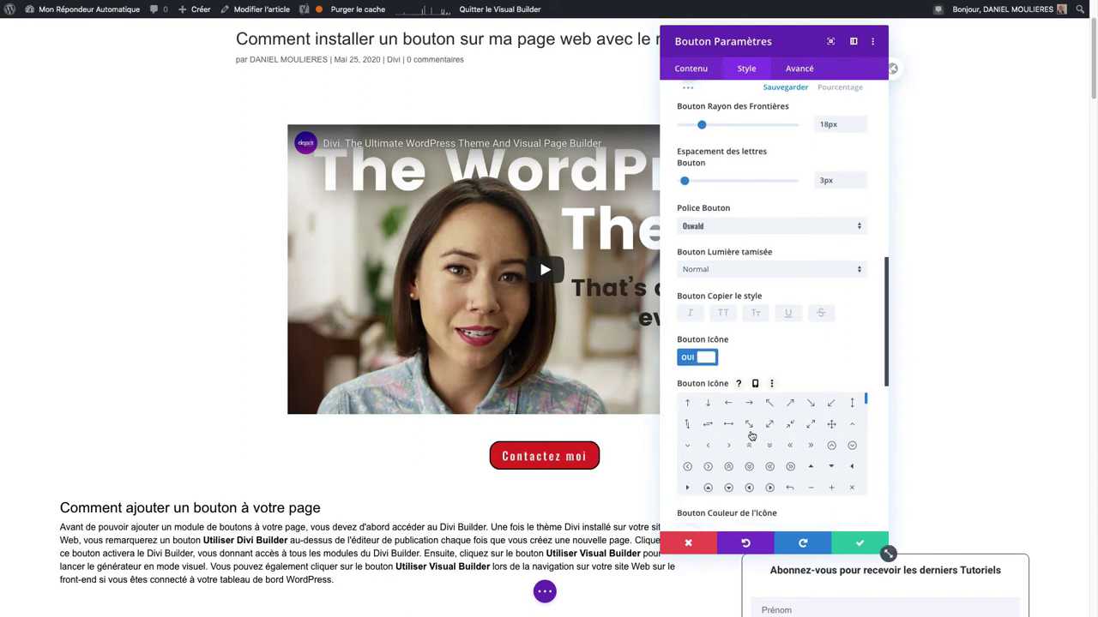
click(810, 446)
scroll(761, 453, down, 1)
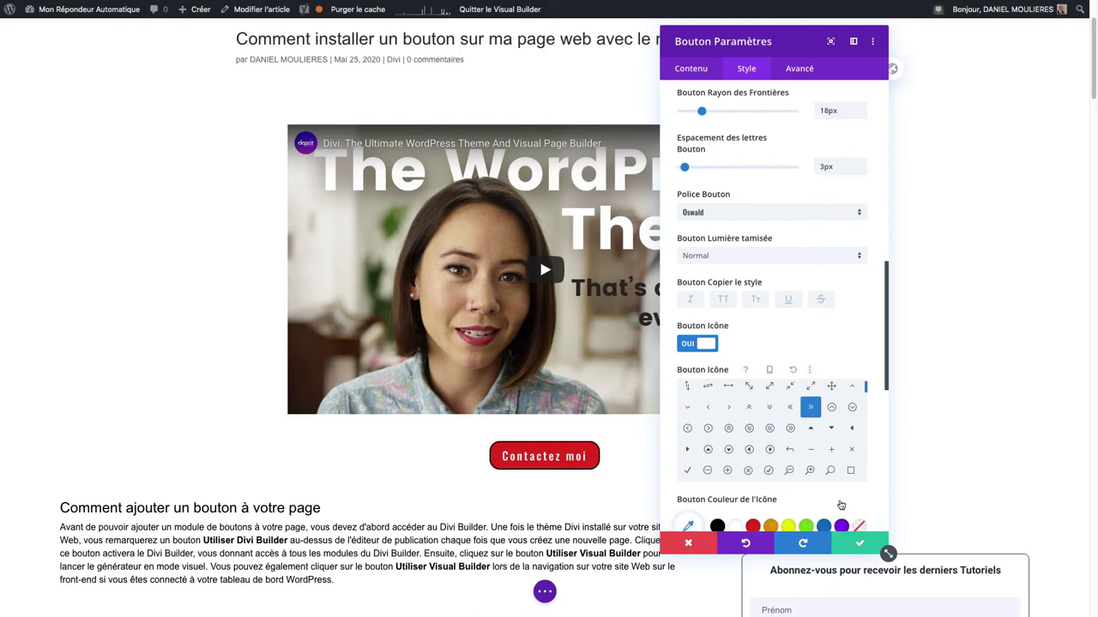
- Try the Gauche placement for the button's icon and return it to Droite
scroll(841, 502, down, 3)
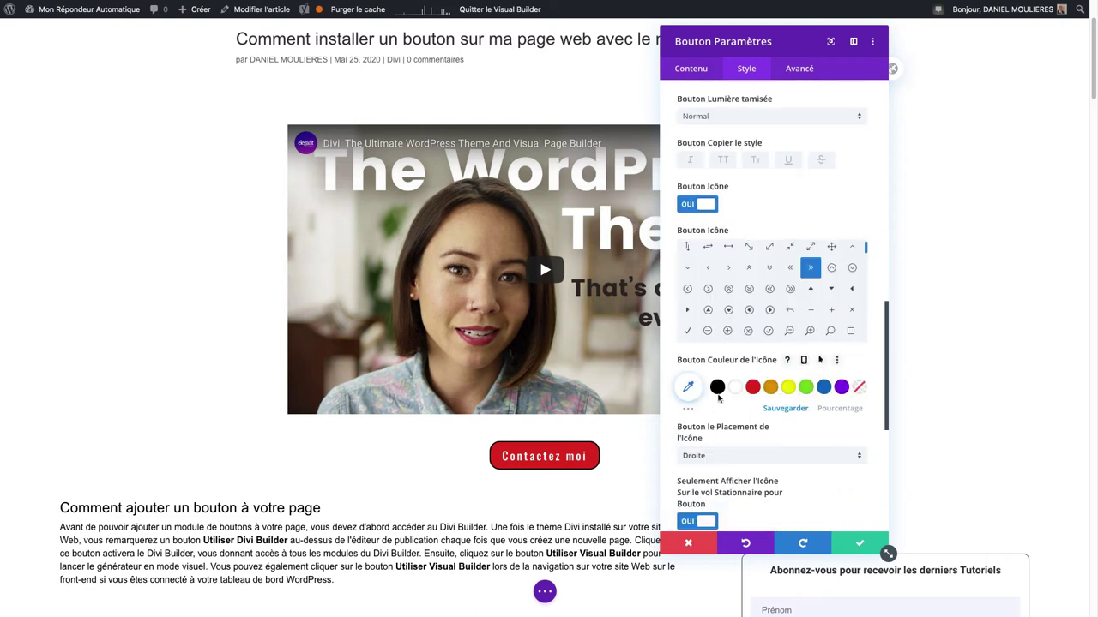
click(721, 456)
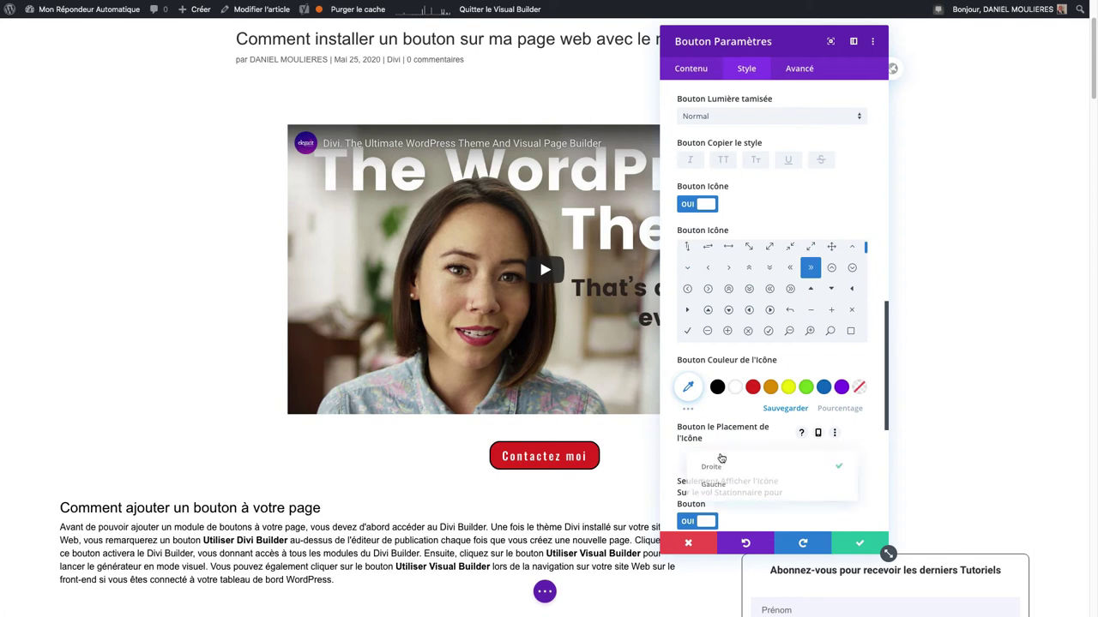
click(719, 486)
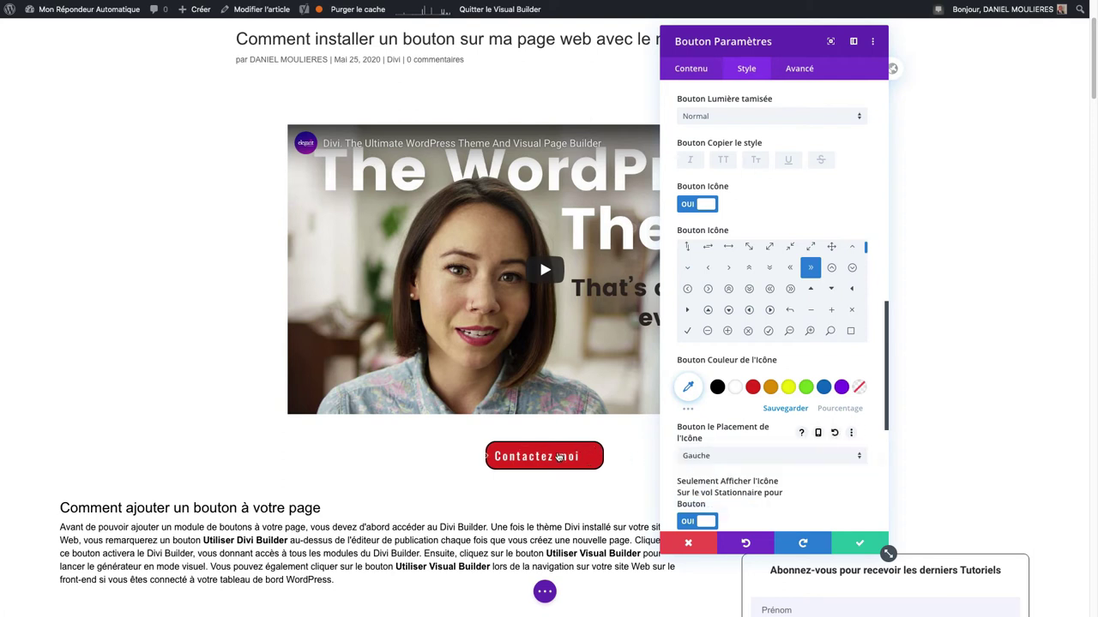
click(715, 458)
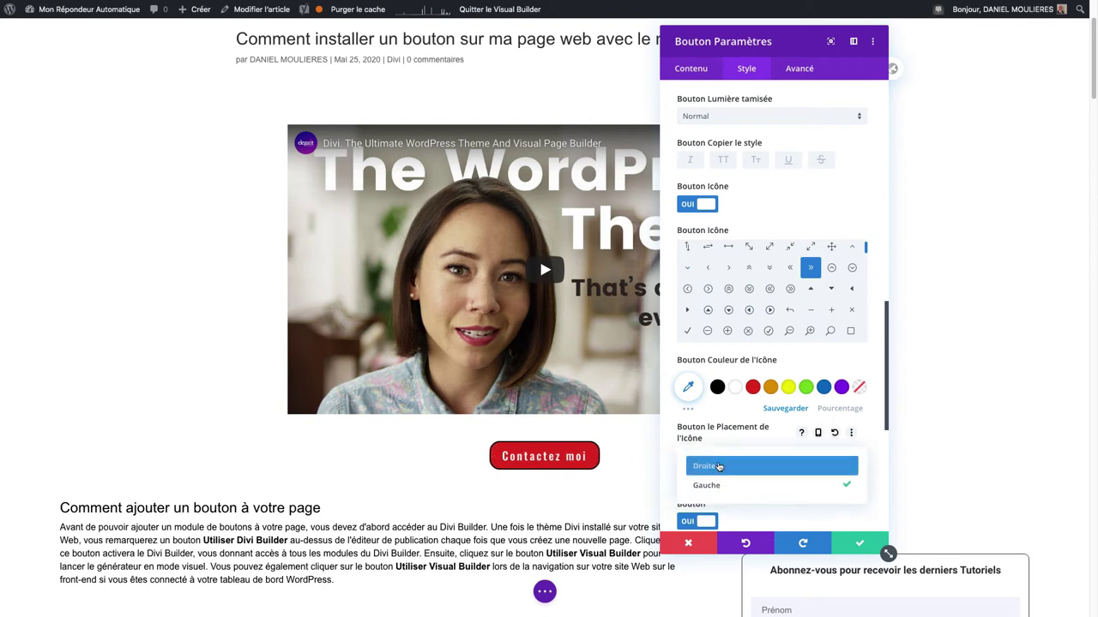
click(791, 446)
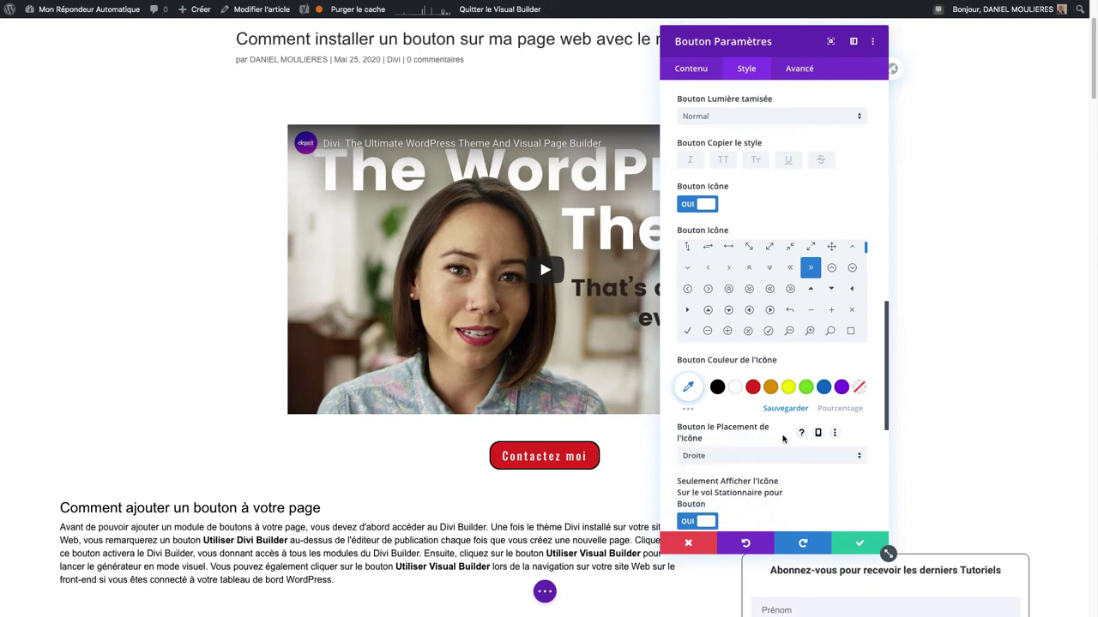
- Try switching off the option that shows the icon only on hover, and switch it back on
scroll(782, 439, down, 3)
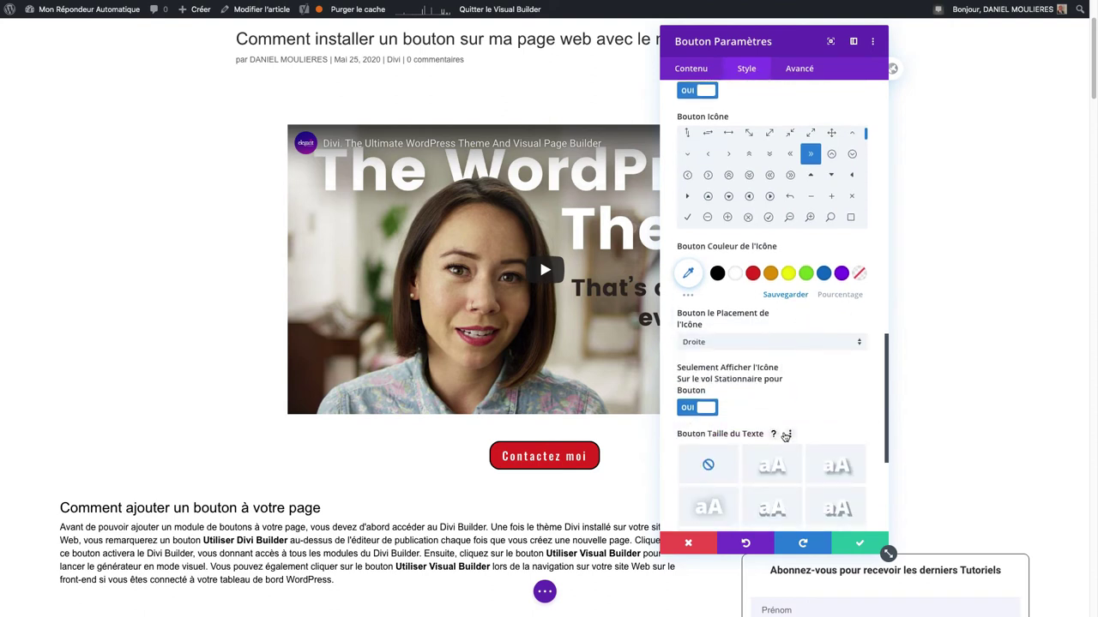
click(697, 407)
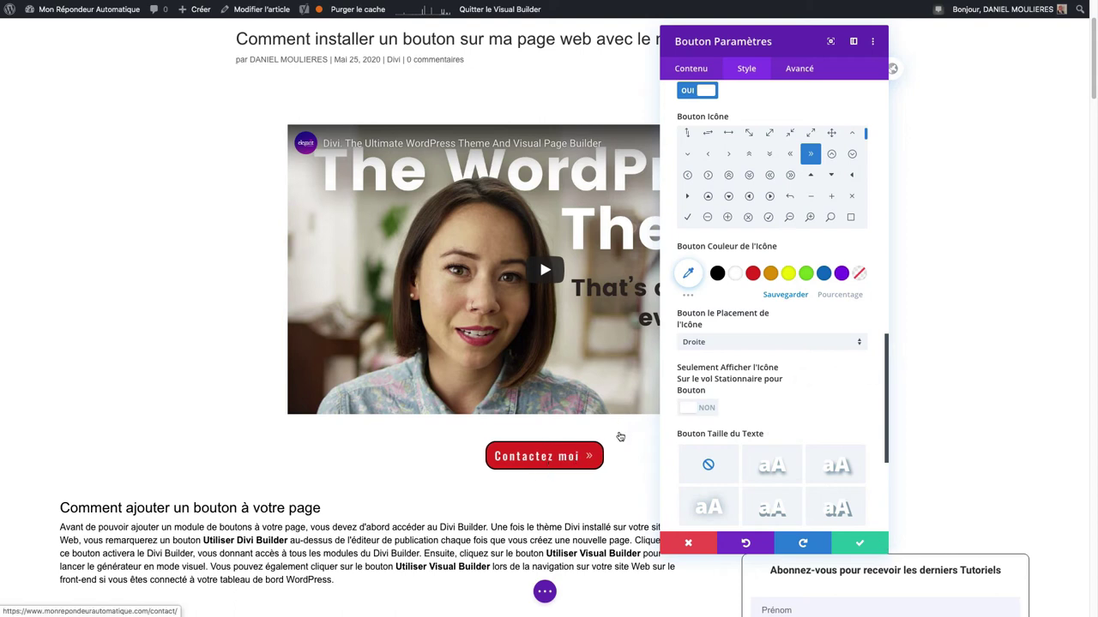
click(695, 408)
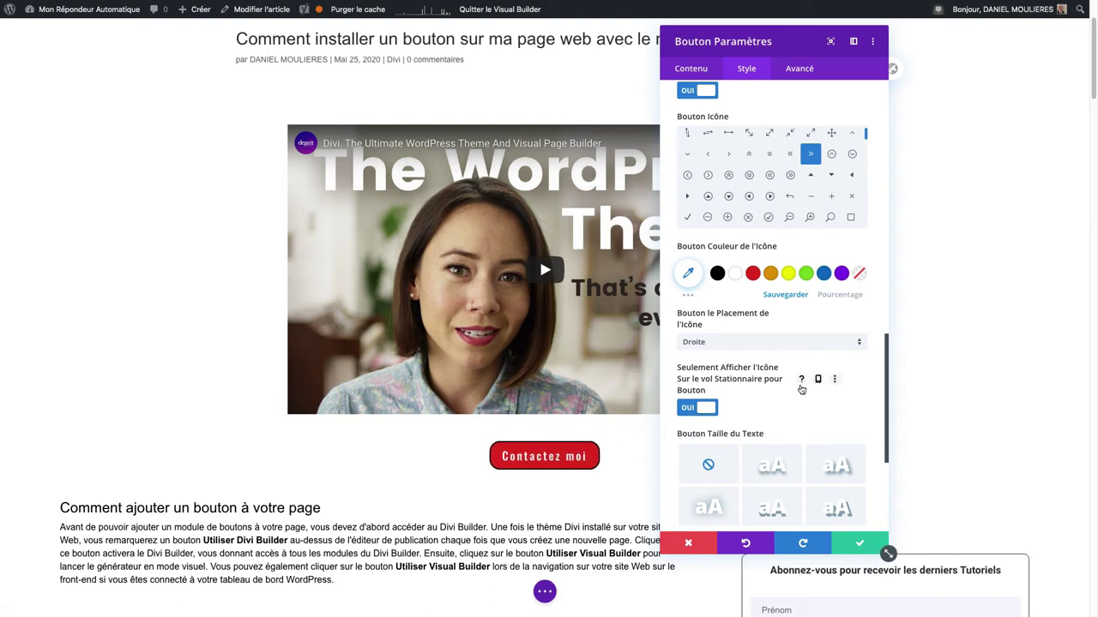
- Set the button's left and right inner margins to 30px after trying 15px on both sides
scroll(801, 390, down, 5)
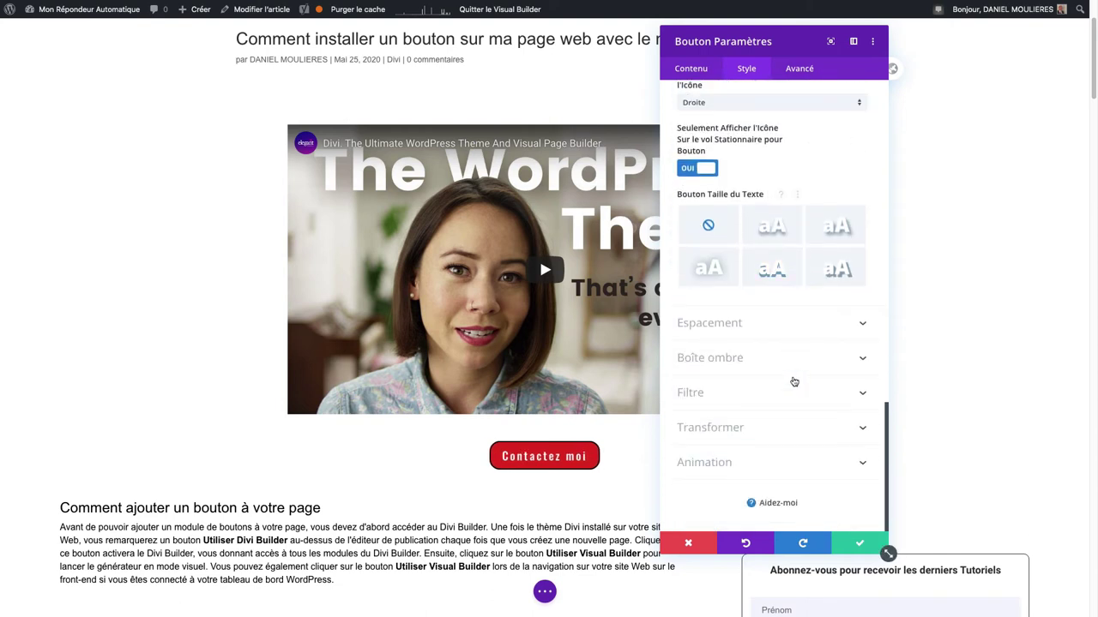
click(727, 325)
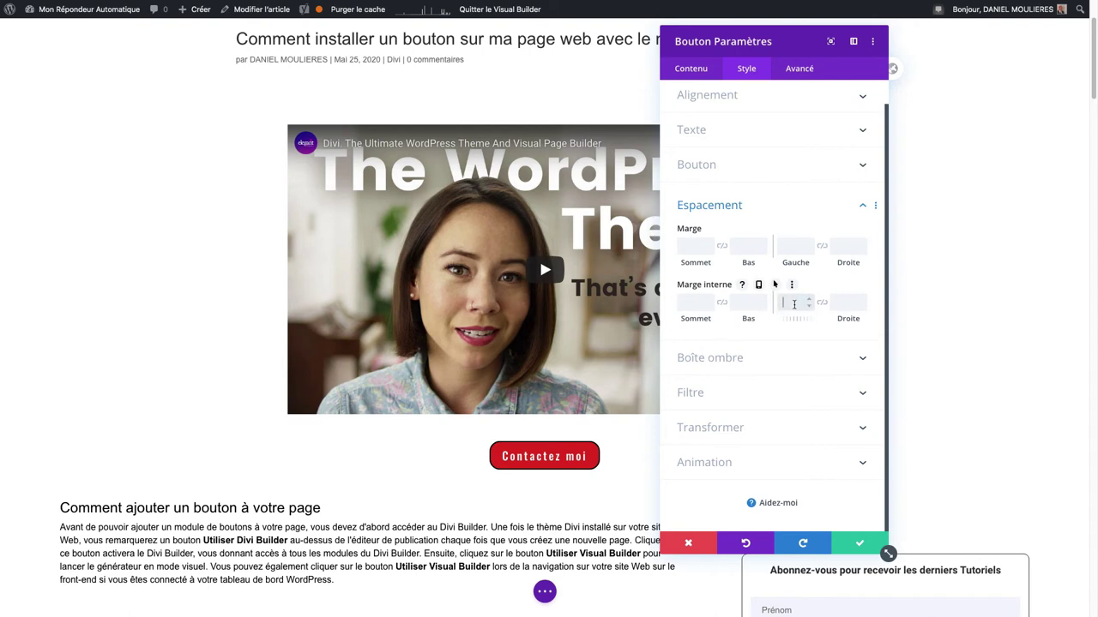
click(841, 302)
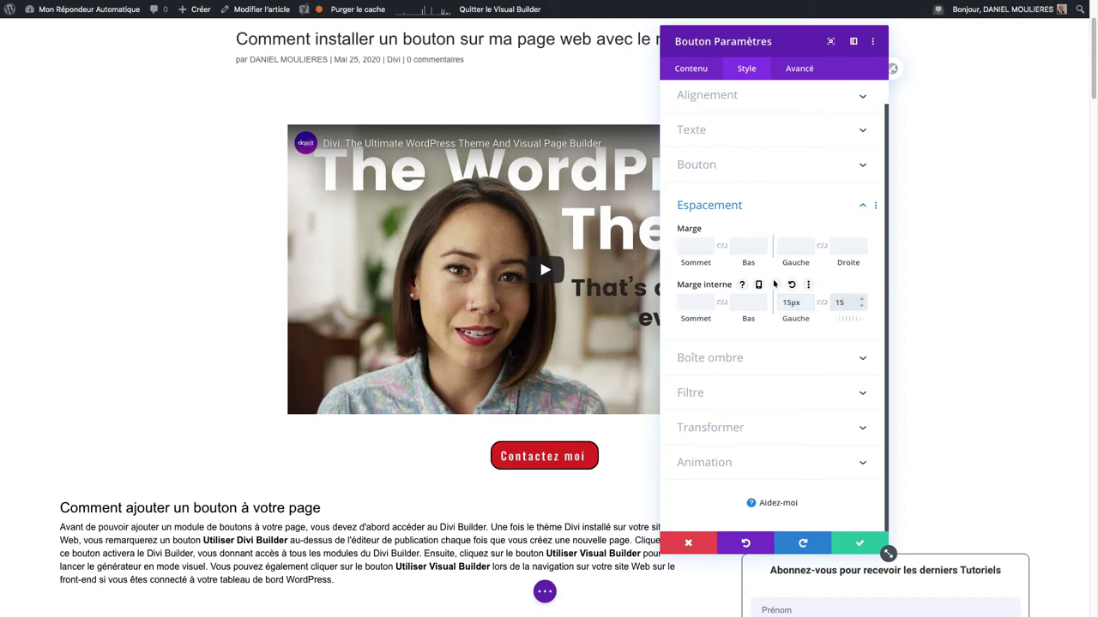
click(775, 284)
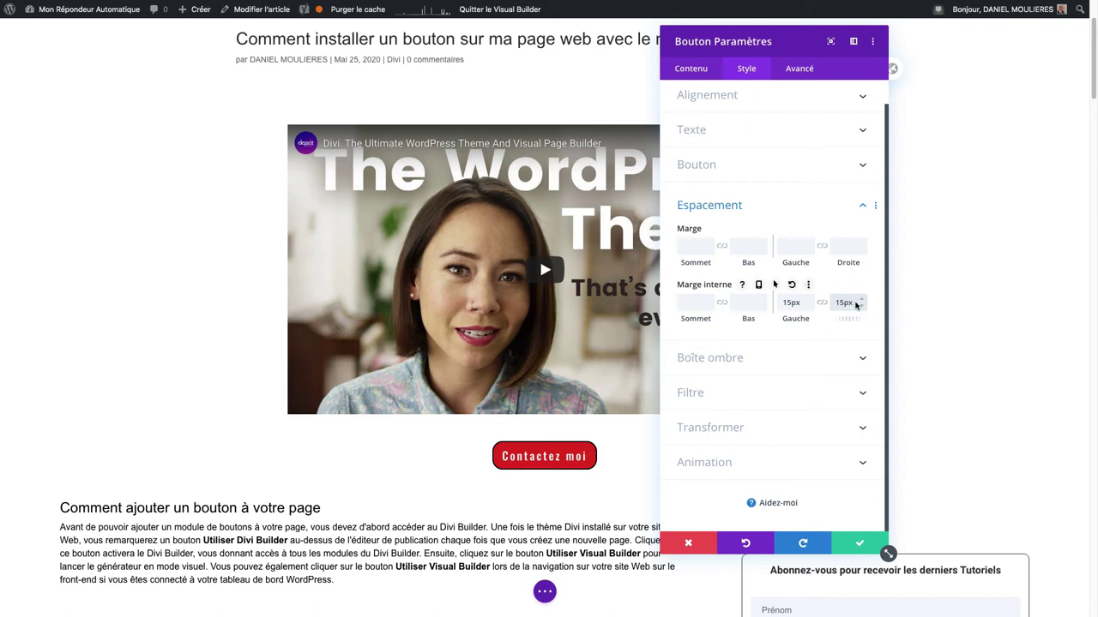
drag(855, 305, 831, 302)
text(30)
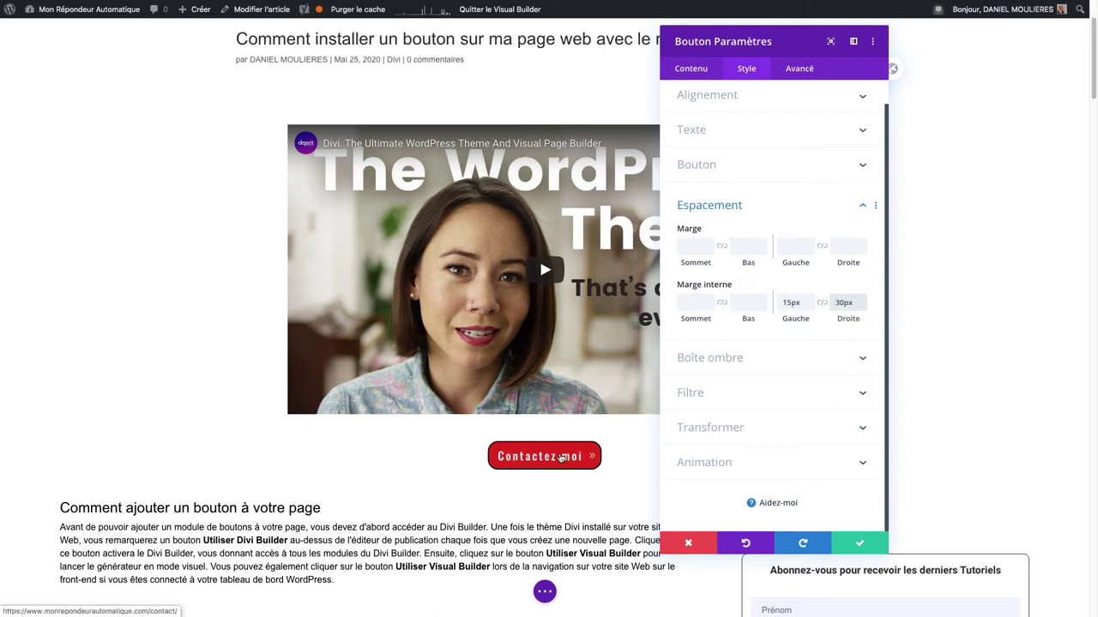
drag(806, 303, 775, 303)
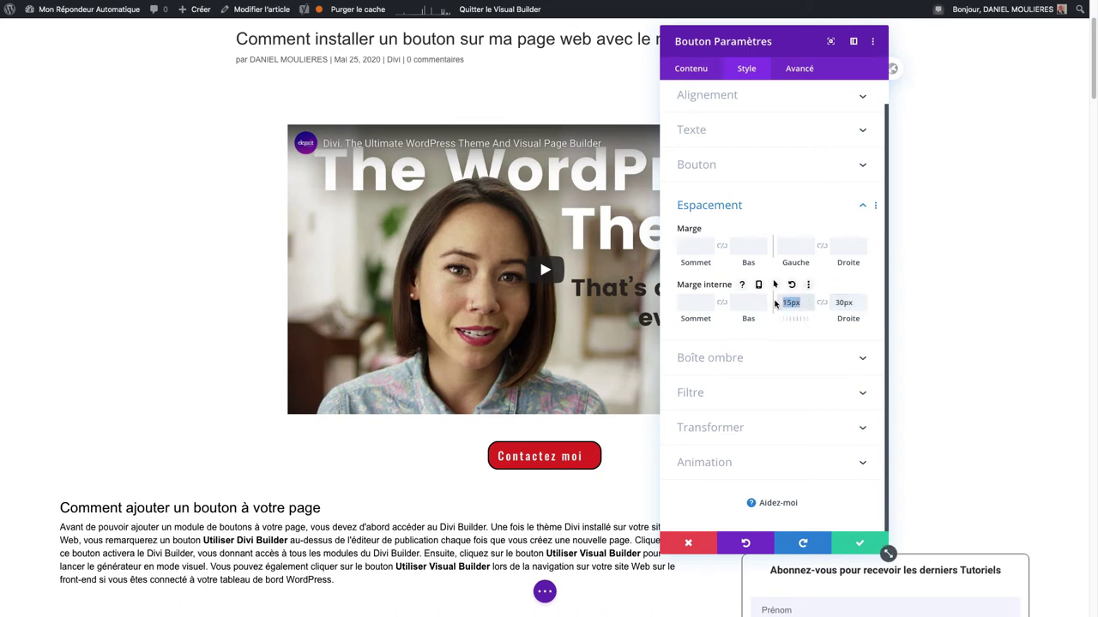
text(30)
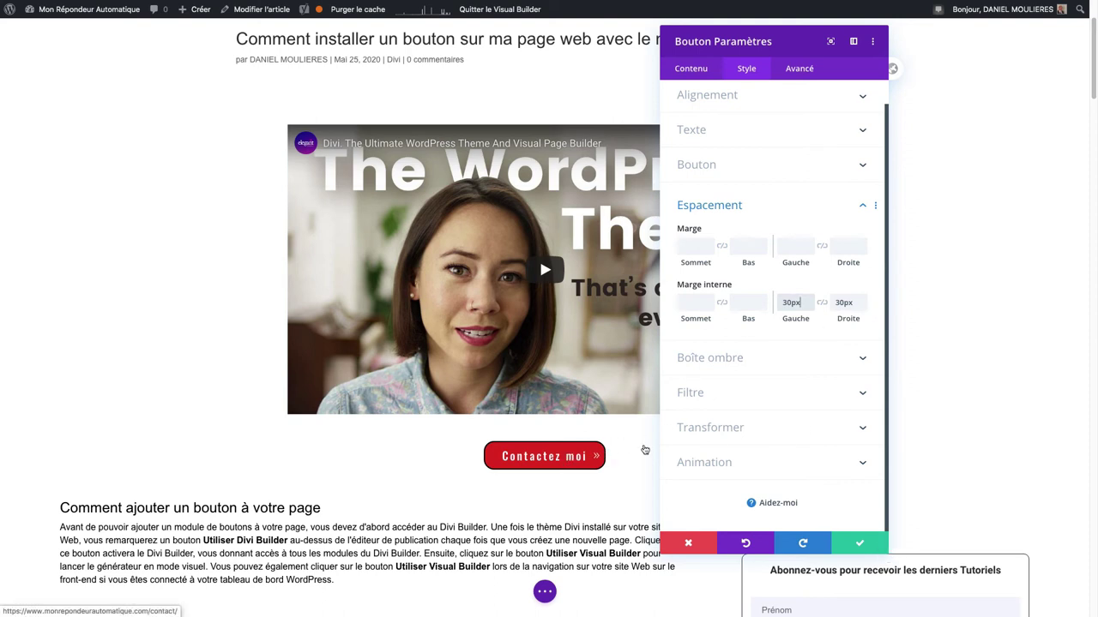
- Give the button the box shadow offset to its lower right, with horizontal position 8px and blur strength 17px
click(778, 363)
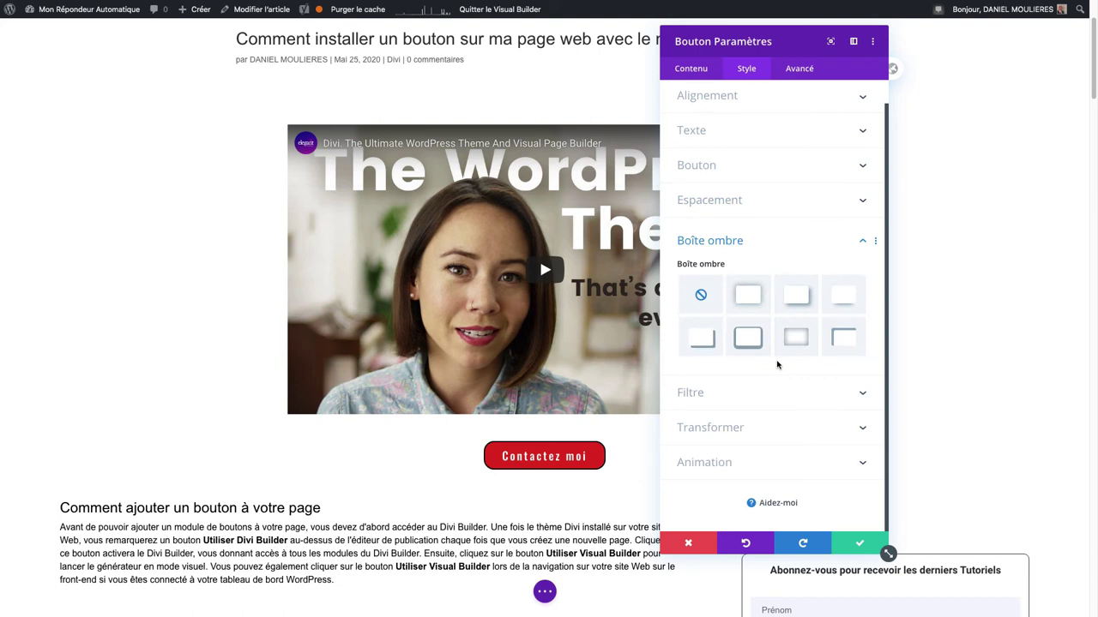
click(802, 299)
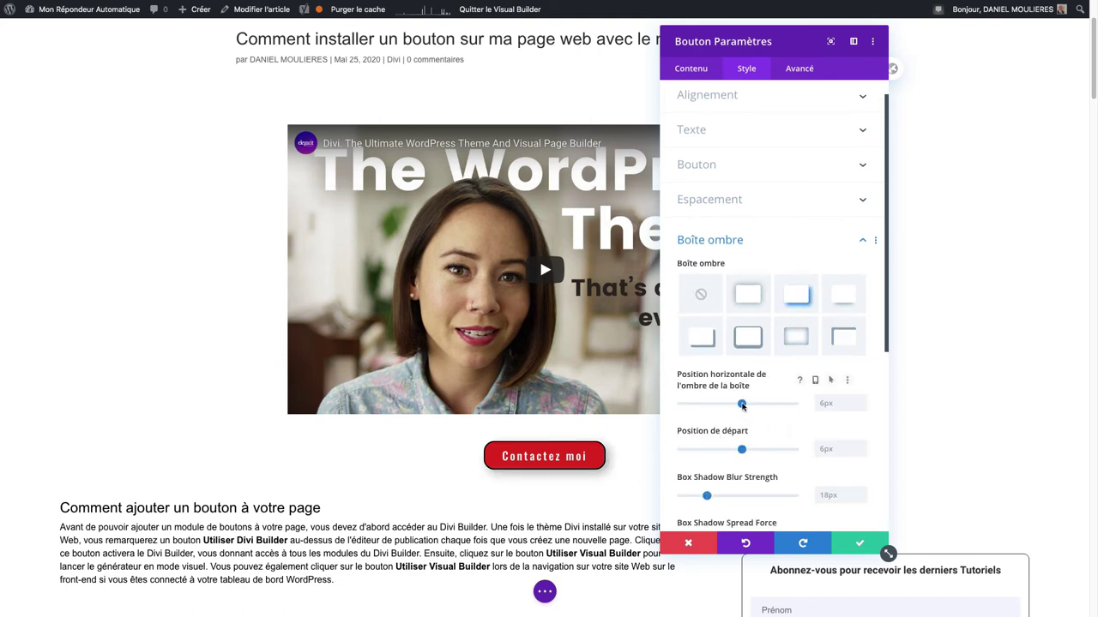
drag(742, 404, 744, 407)
mouse_move(708, 496)
mouse_down()
mouse_move(737, 497)
mouse_move(705, 496)
mouse_up()
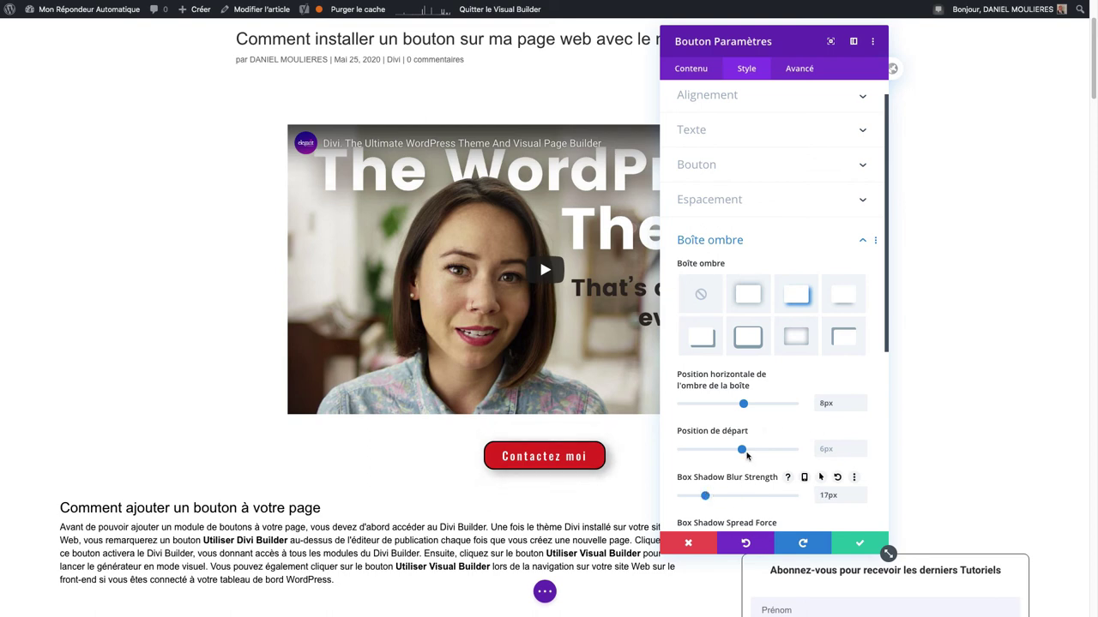
- Set the button shadow's vertical and horizontal positions to 16px and its blur strength to 31px
drag(742, 451, 749, 451)
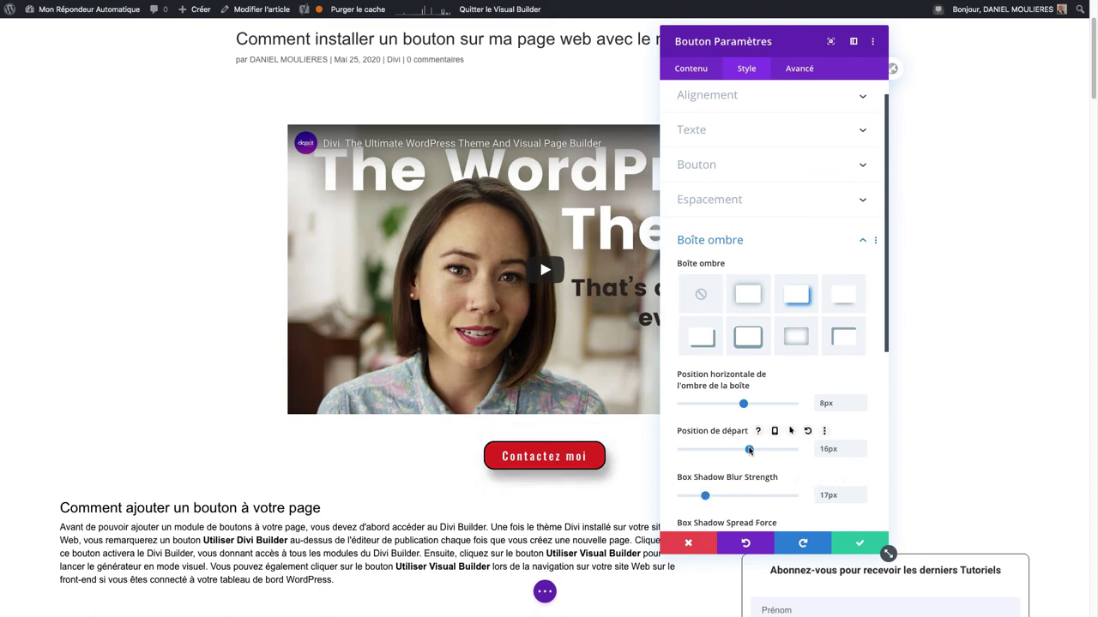
drag(743, 404, 748, 407)
drag(706, 497, 726, 497)
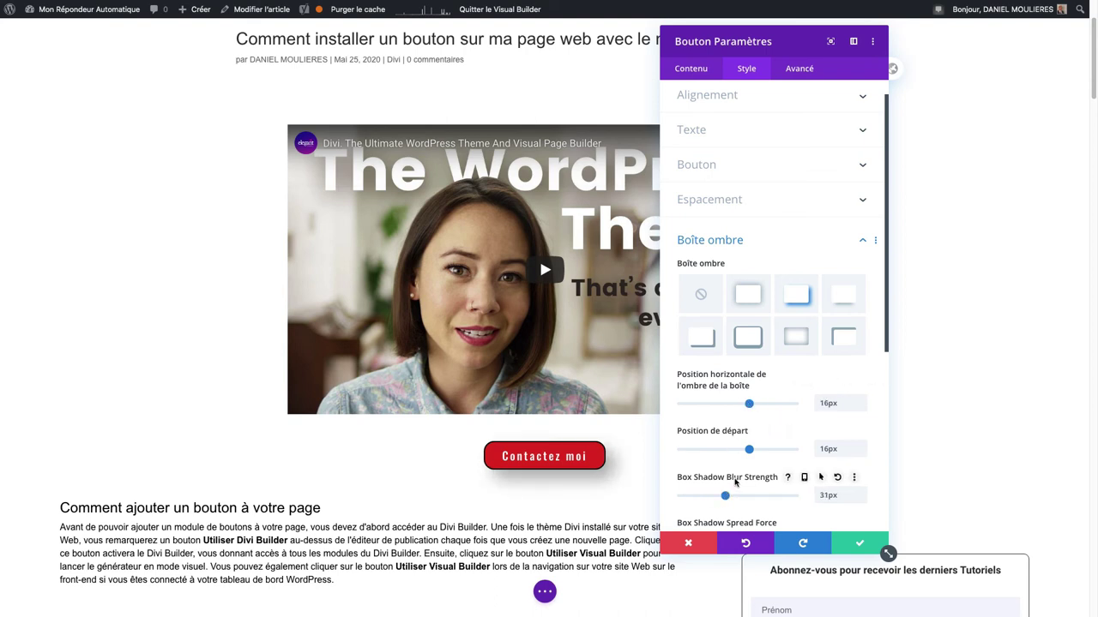
- Try red and black as the box shadow's colour, and restore the original colour and the 17px blur strength
scroll(735, 483, down, 5)
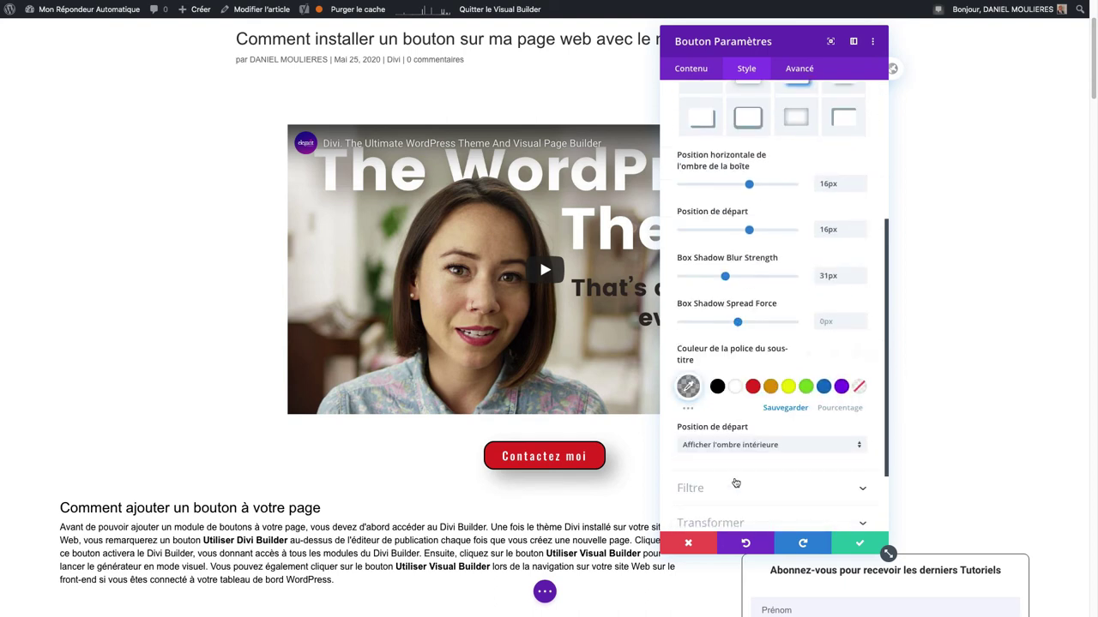
scroll(735, 483, down, 2)
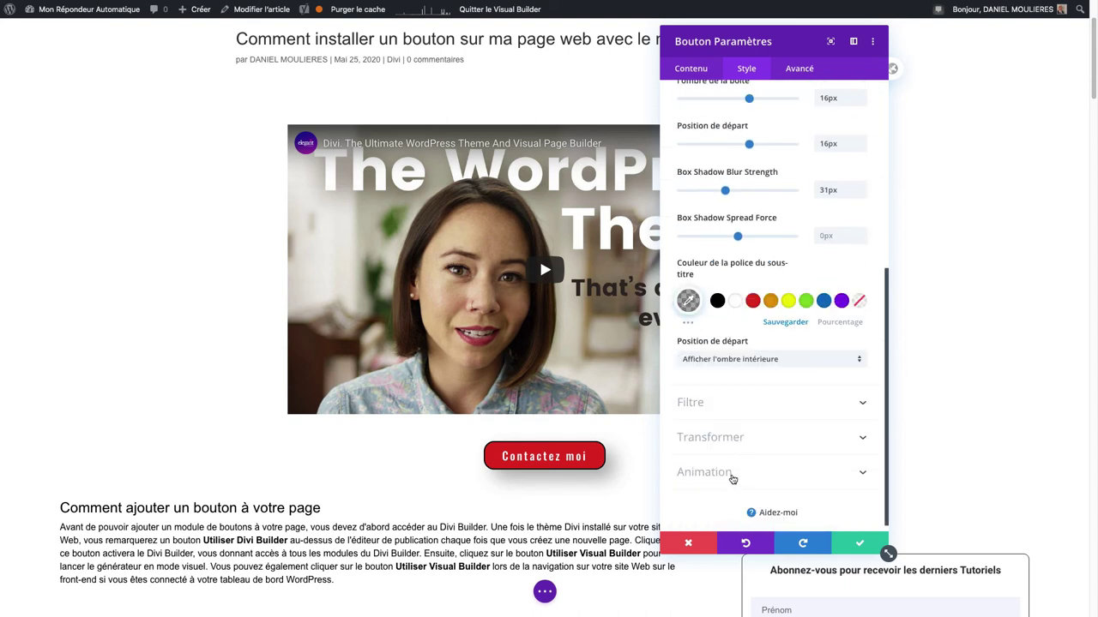
click(752, 300)
click(717, 300)
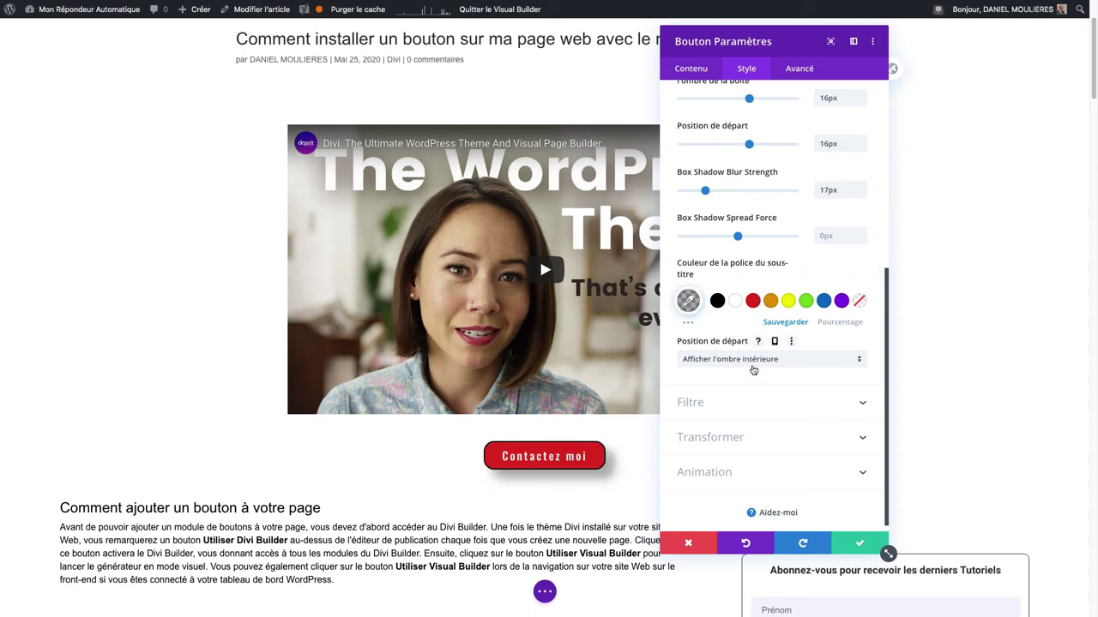
- Review the filter options available for the button, from Teinte to Enregistré Module
scroll(749, 366, down, 1)
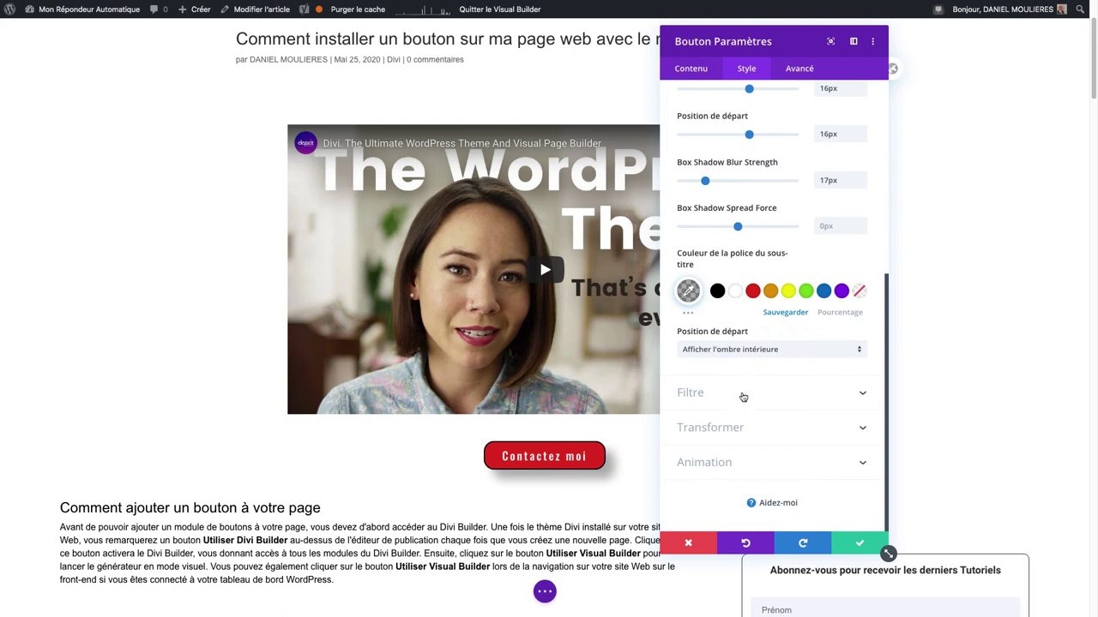
click(743, 394)
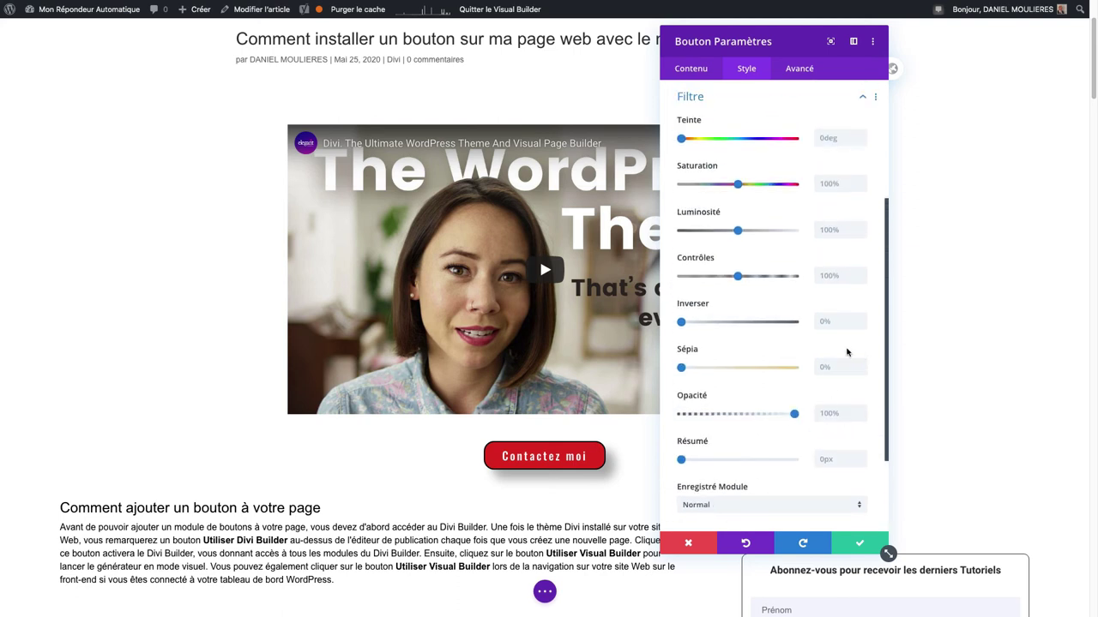
scroll(731, 410, down, 3)
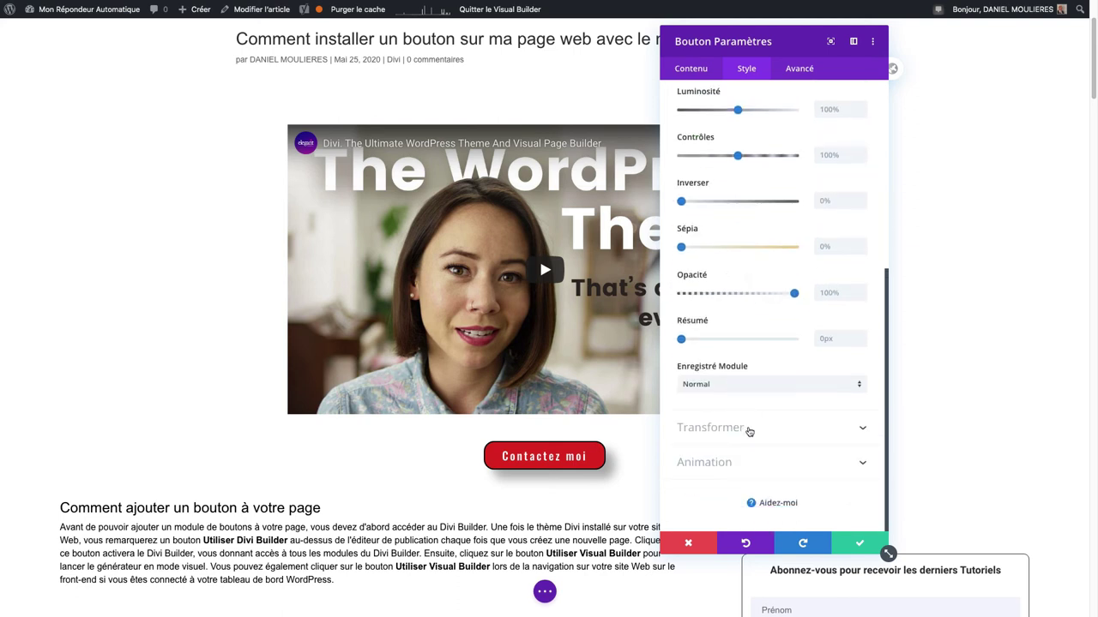
- Try the Fondu, Diapo, Rebondissements, Basculer and Plier animations on the button, and choose Rouleau
click(739, 468)
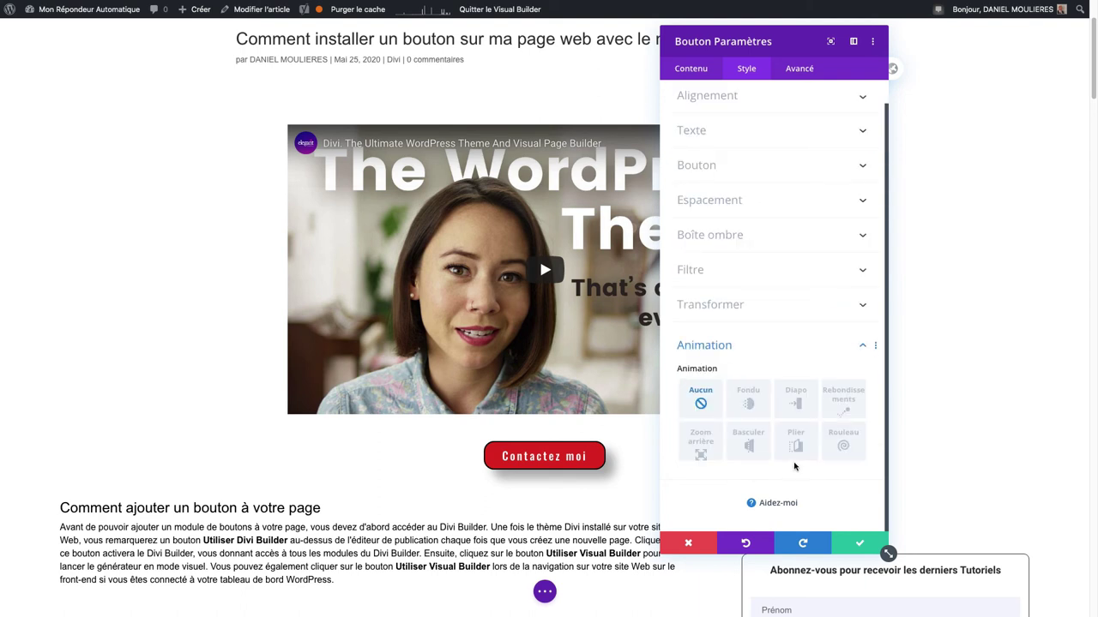
click(758, 403)
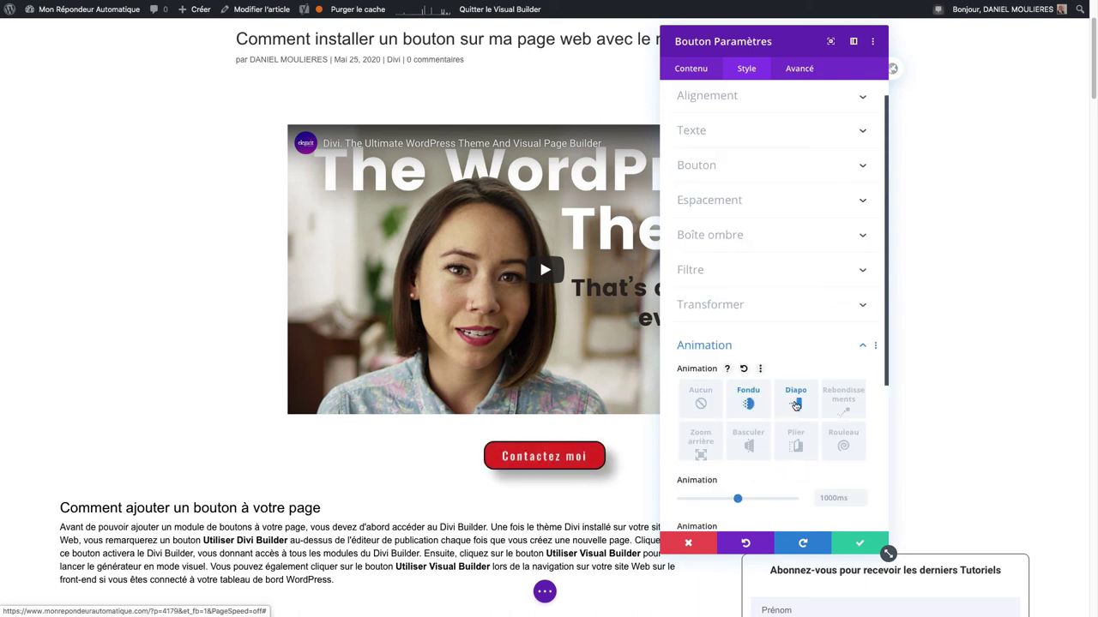
click(796, 404)
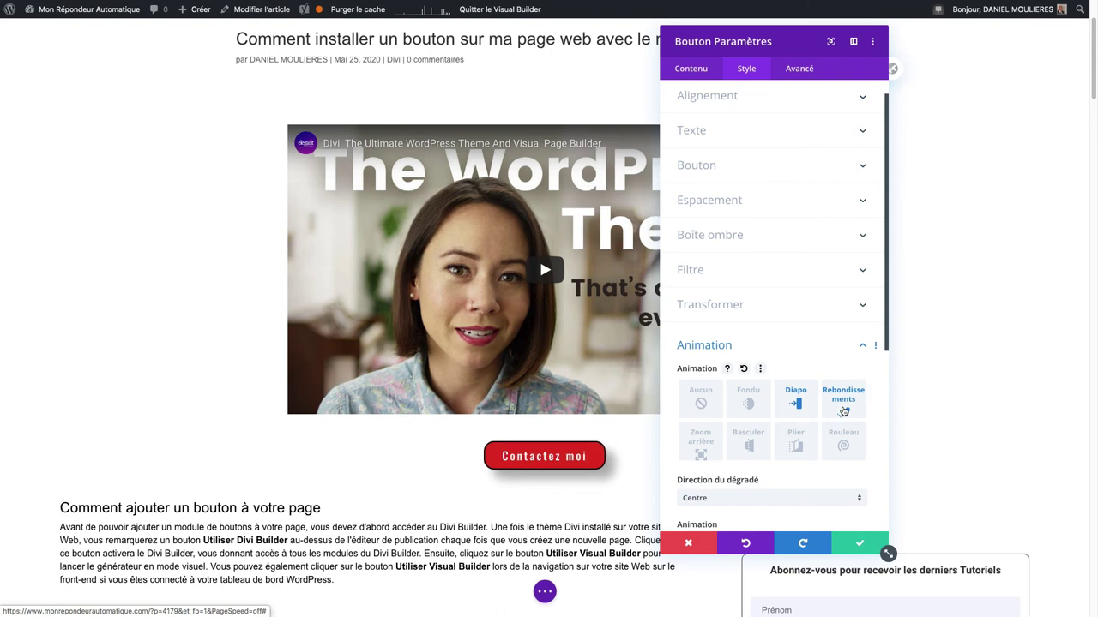
click(843, 401)
click(796, 442)
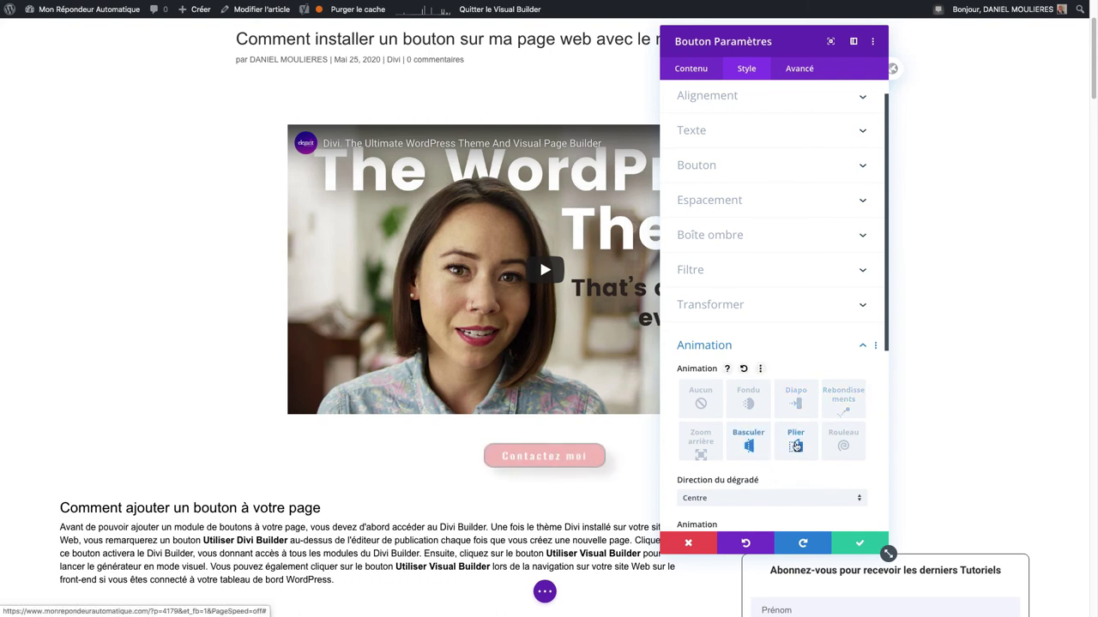
click(842, 446)
- Examine the button's advanced settings: CSS ID and classes, custom CSS, attributes, visibility, transitions, position and scroll effects
click(797, 68)
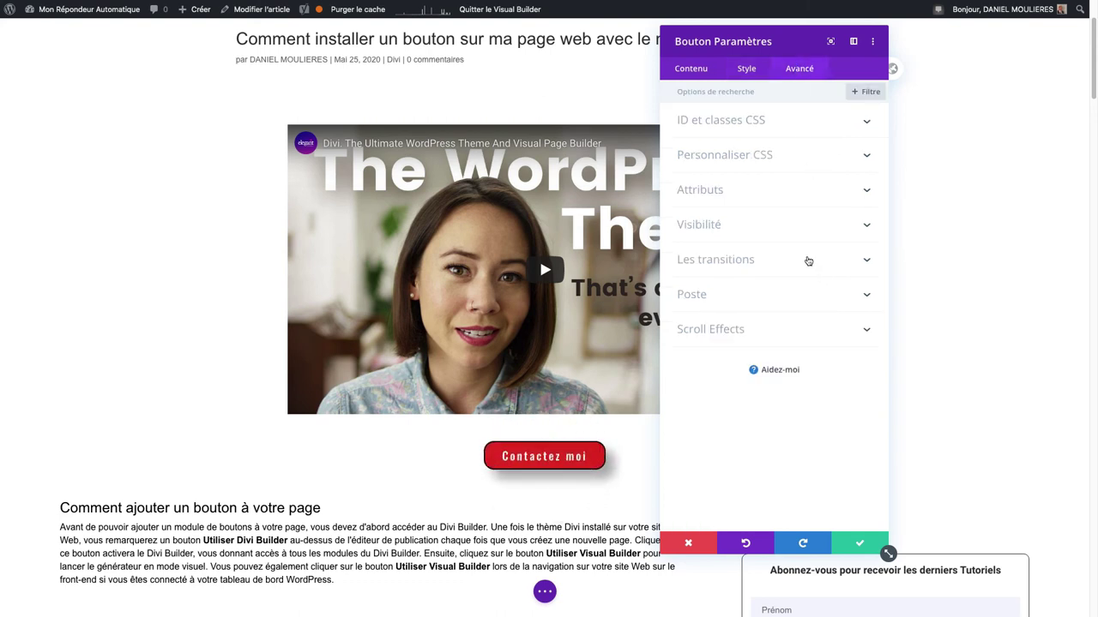
click(756, 126)
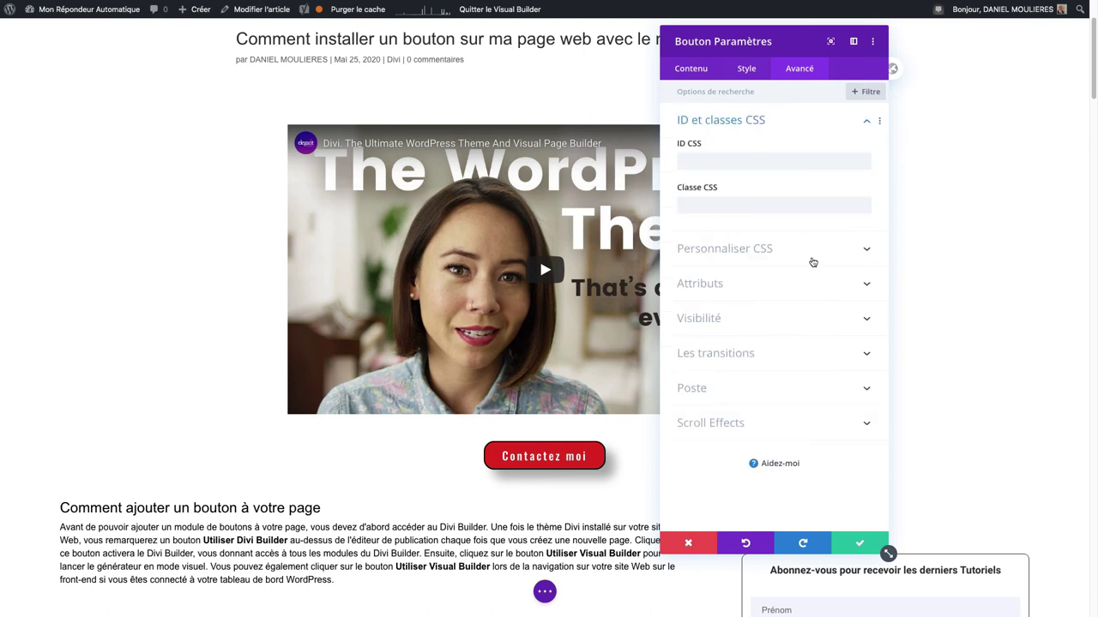
click(713, 249)
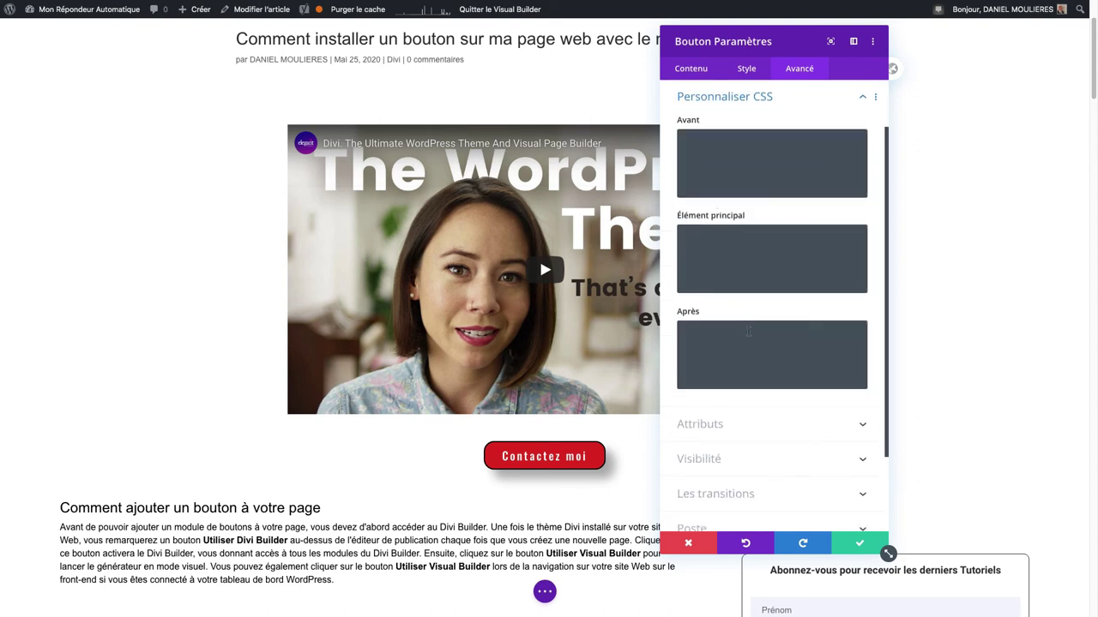
click(862, 100)
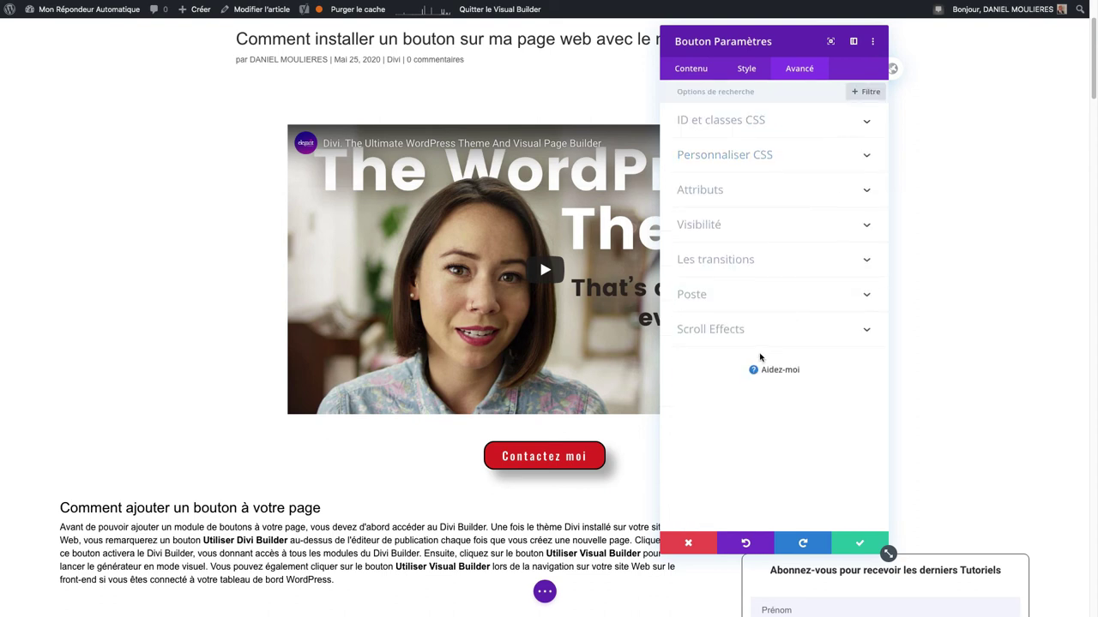
click(710, 192)
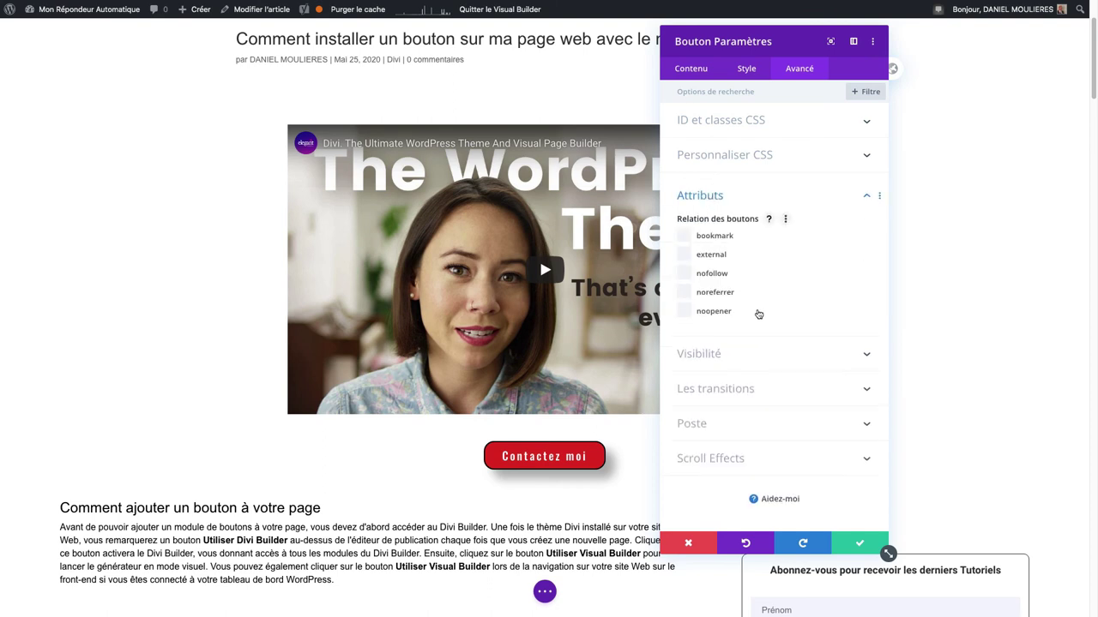
click(726, 359)
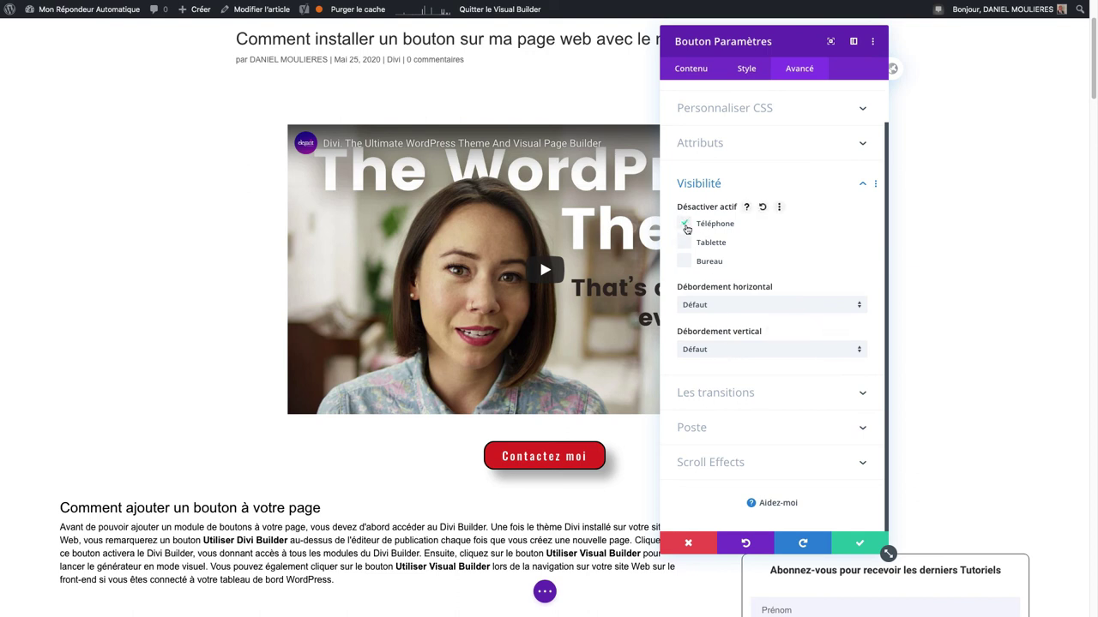
click(736, 394)
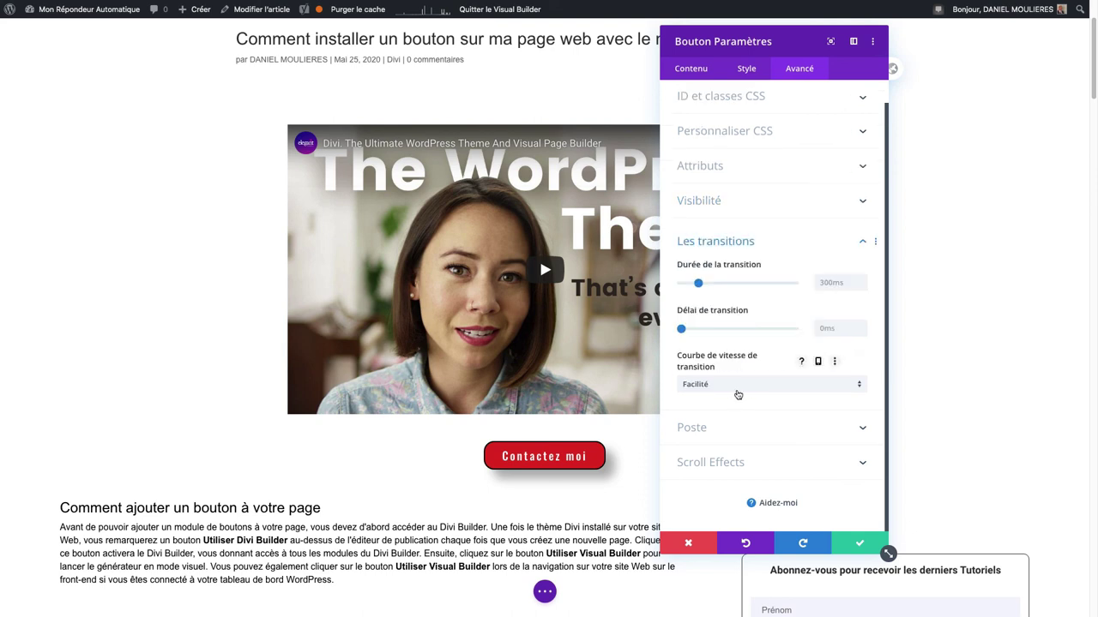
click(739, 436)
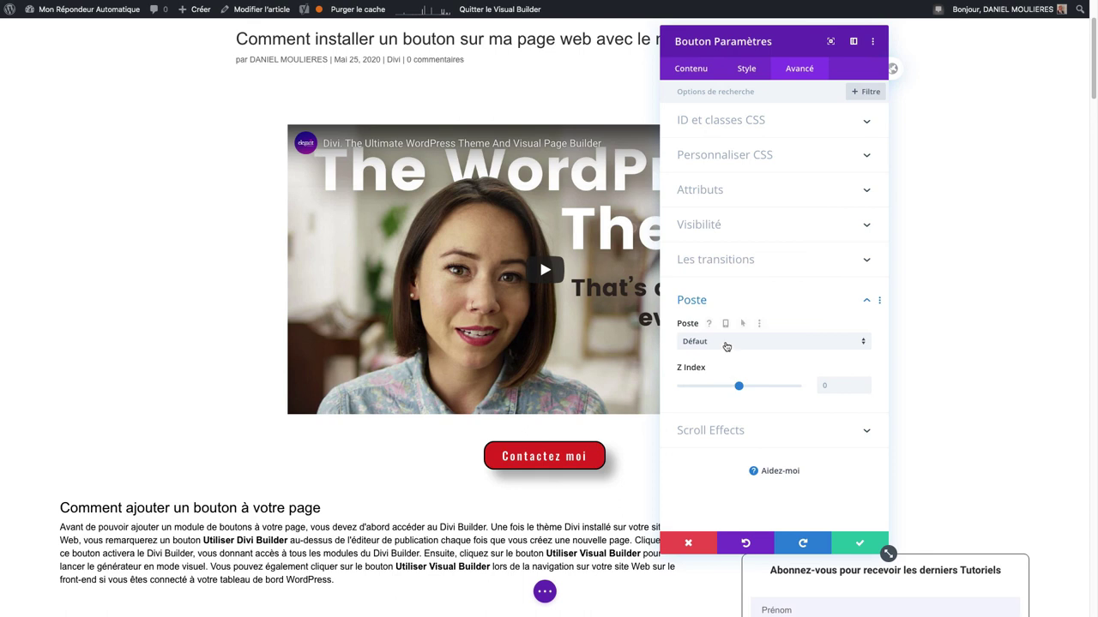
click(725, 344)
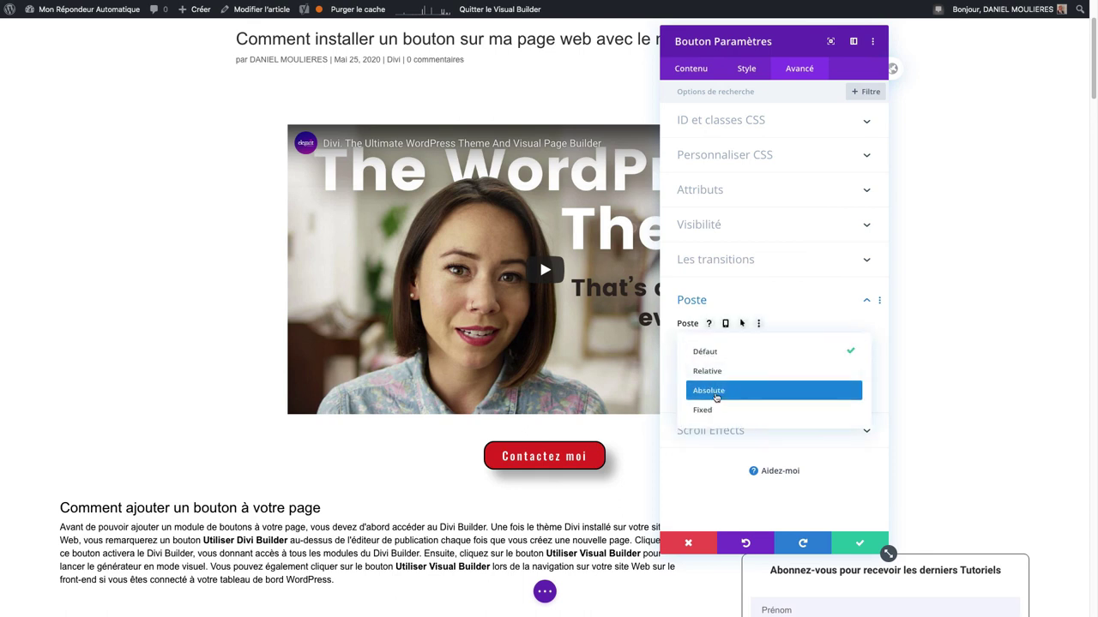
click(711, 436)
click(711, 431)
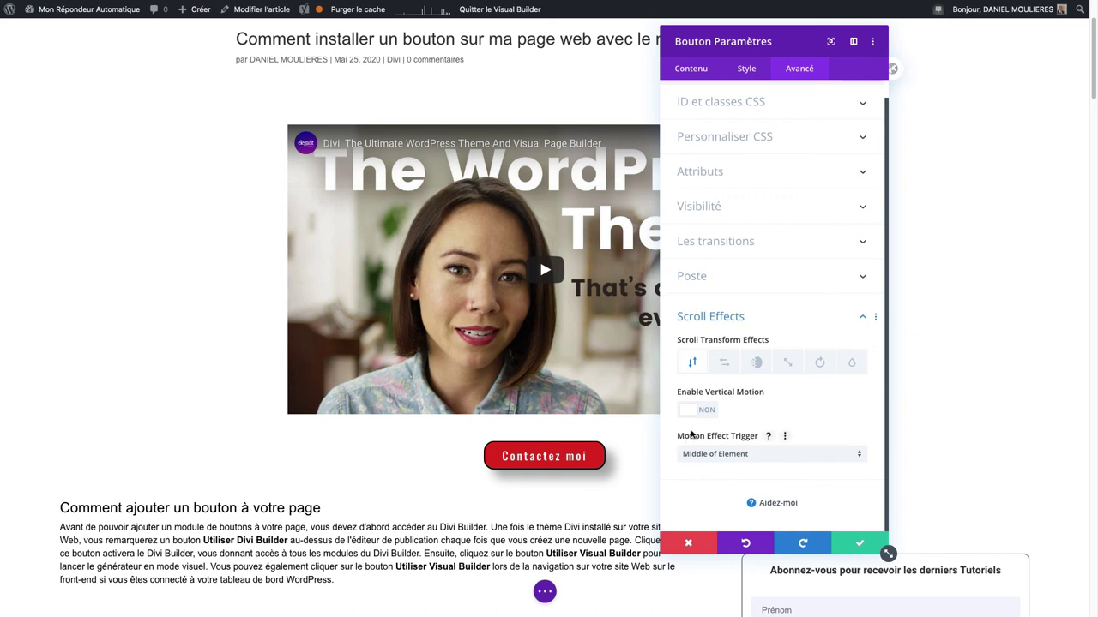
- Save the button's settings and leave the Visual Builder to view the published article
click(856, 547)
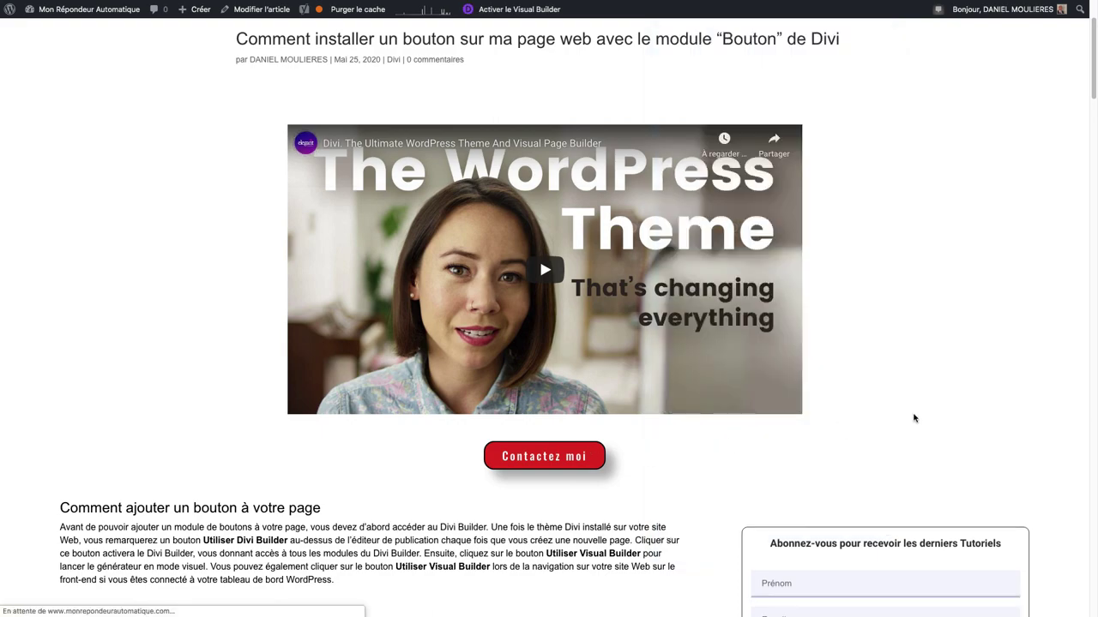